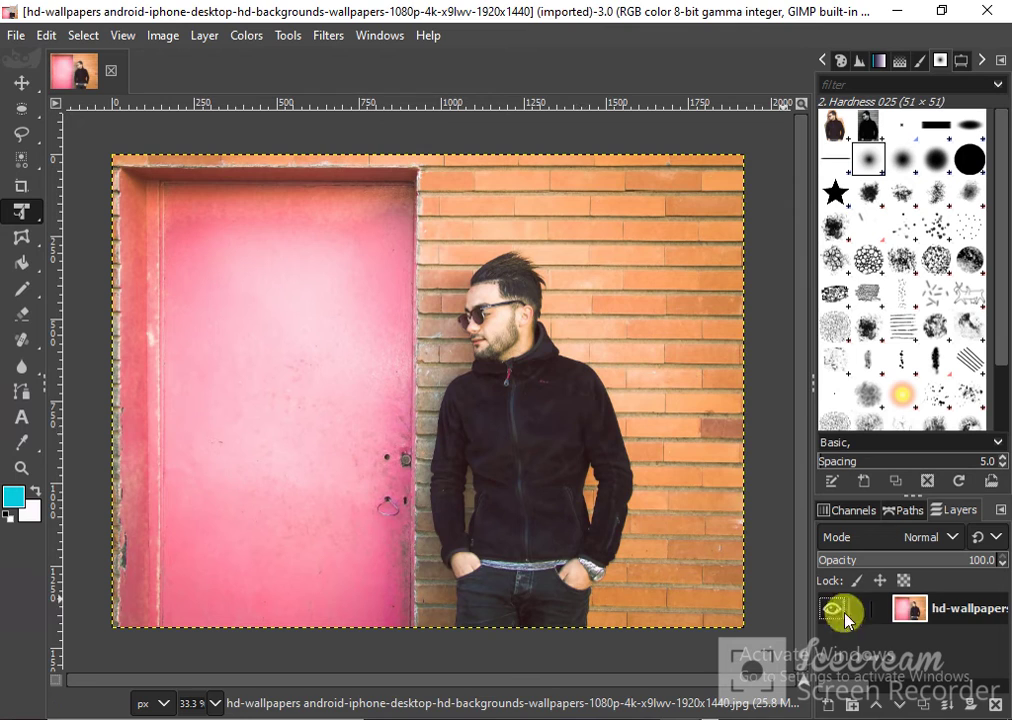
Duplicate the brick-wall photo layer in the Layers panel.
click(924, 708)
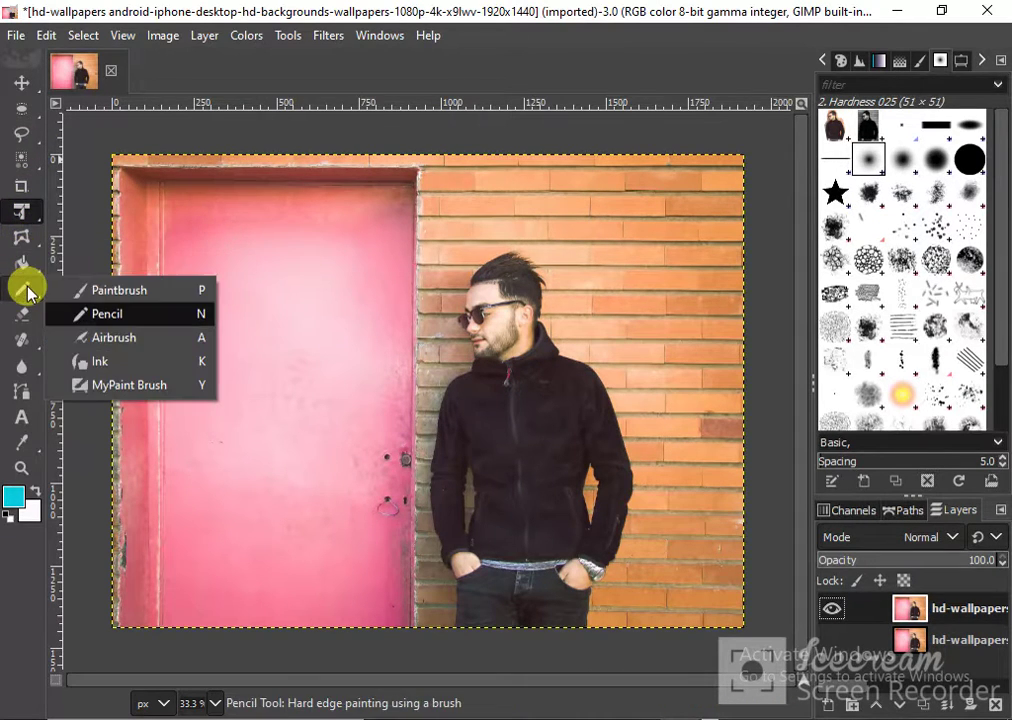
mouse_move(20, 133)
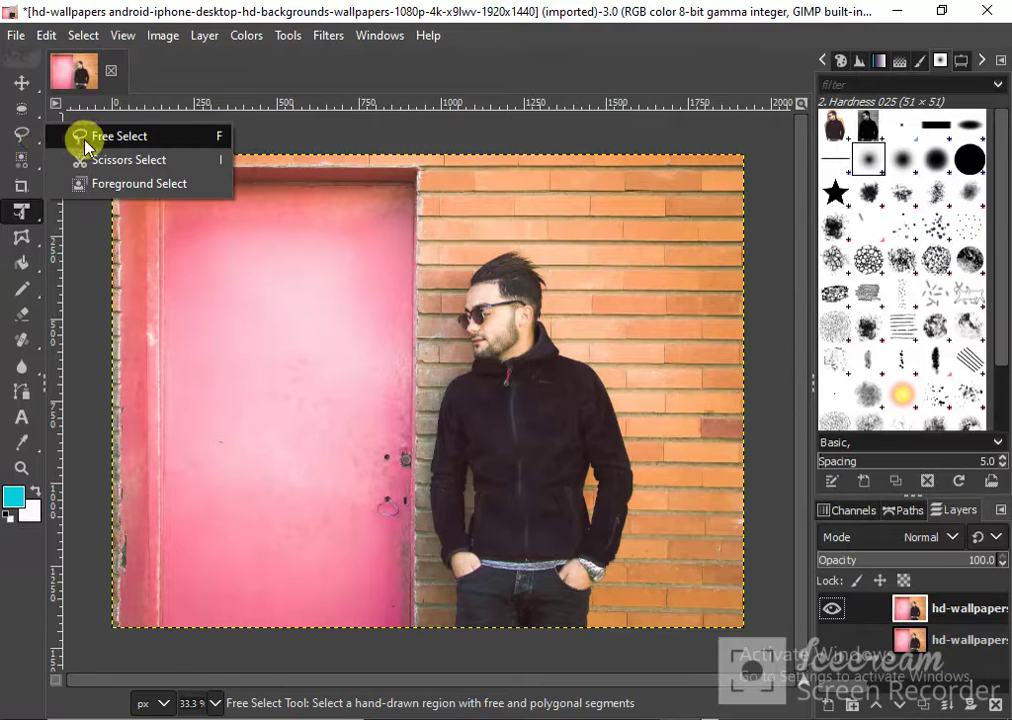
Trace a Free Select outline around the man's jacket, side, shoulder and head, then close it.
click(81, 136)
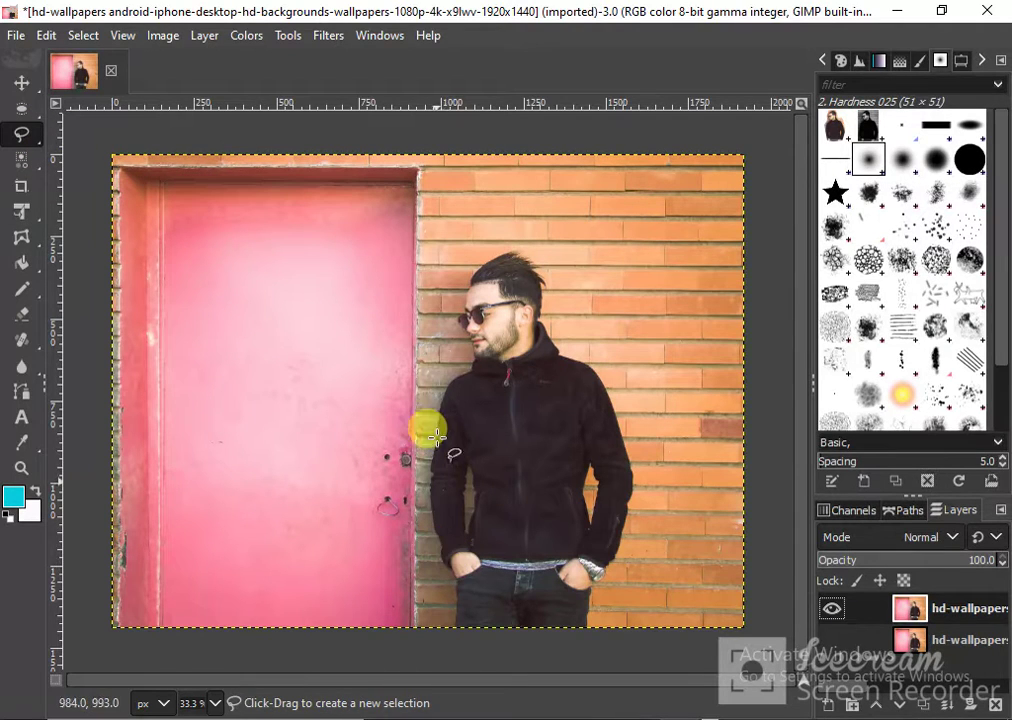
mouse_move(445, 380)
mouse_down()
mouse_move(428, 490)
mouse_move(449, 591)
mouse_move(448, 580)
mouse_move(543, 580)
mouse_move(578, 582)
mouse_move(585, 594)
mouse_up()
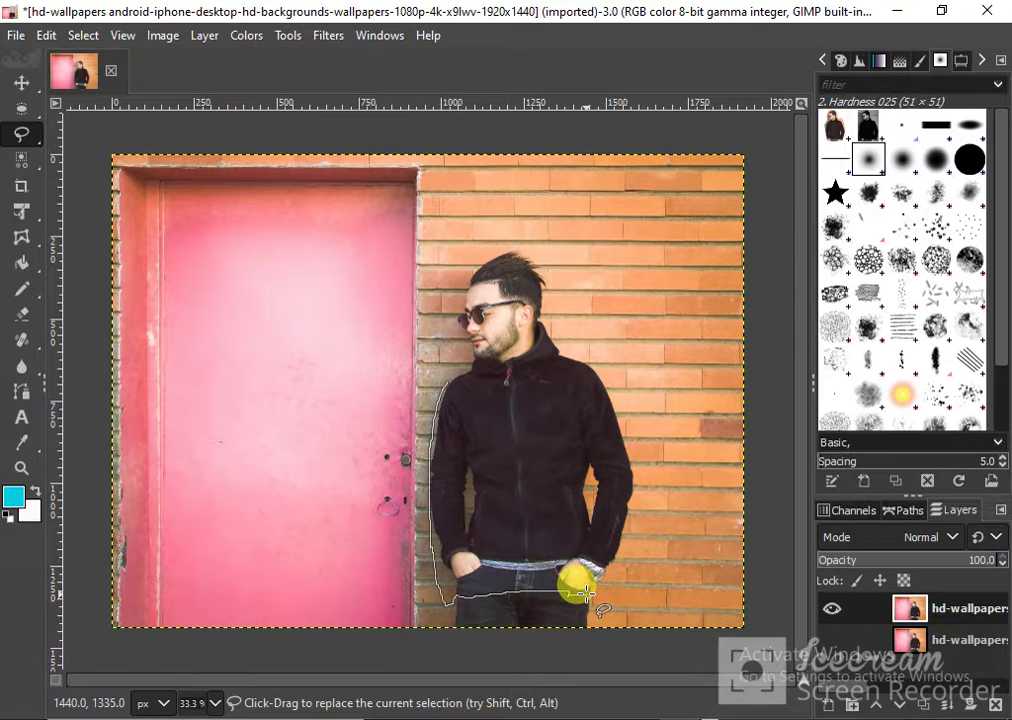
click(605, 590)
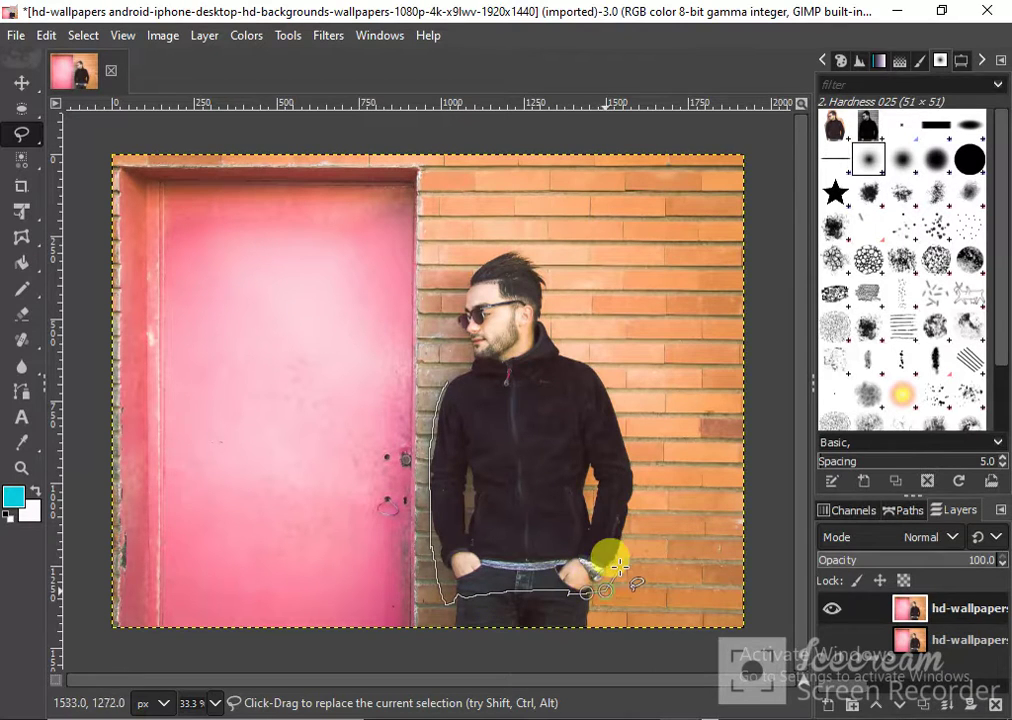
click(631, 528)
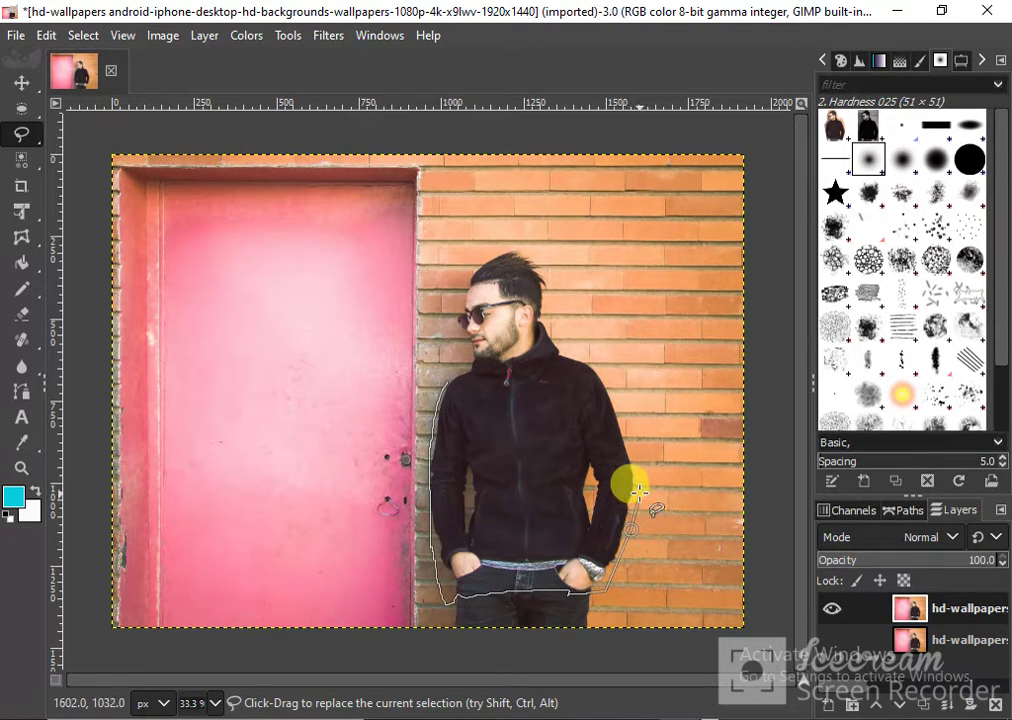
click(638, 488)
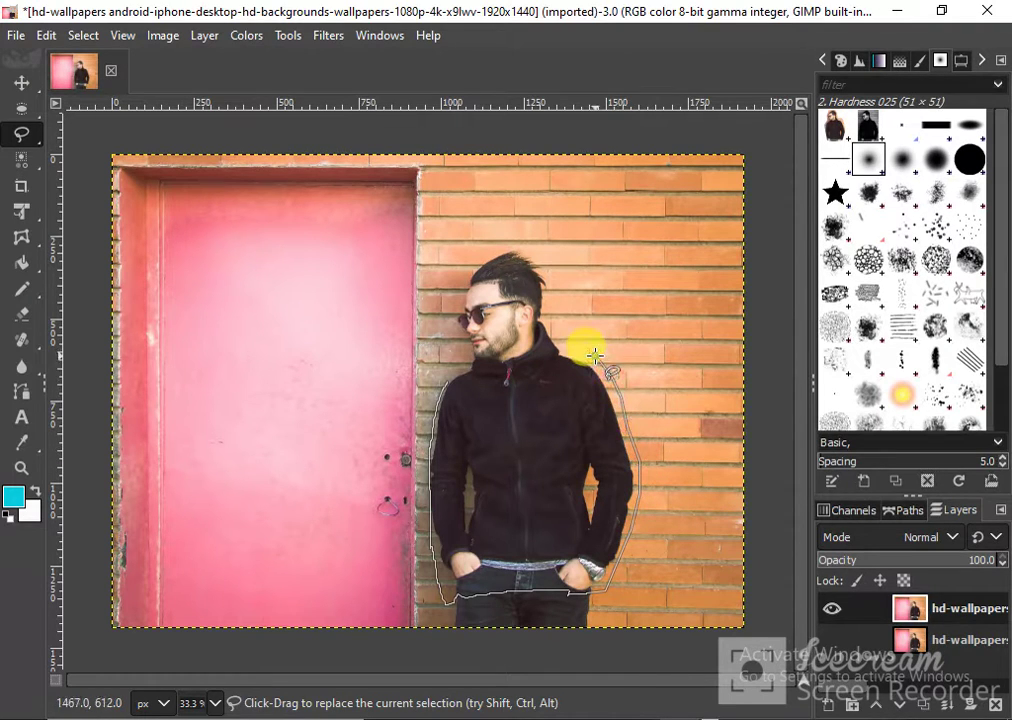
drag(577, 348, 509, 242)
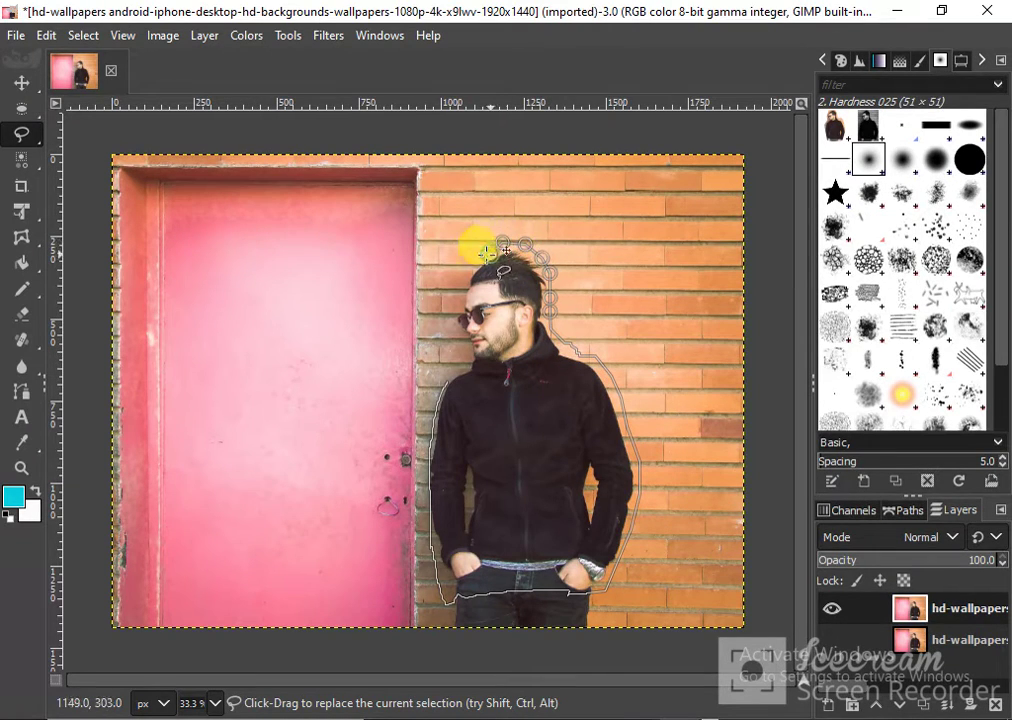
mouse_move(486, 252)
mouse_down()
mouse_move(445, 343)
mouse_move(448, 377)
mouse_up()
key(Return)
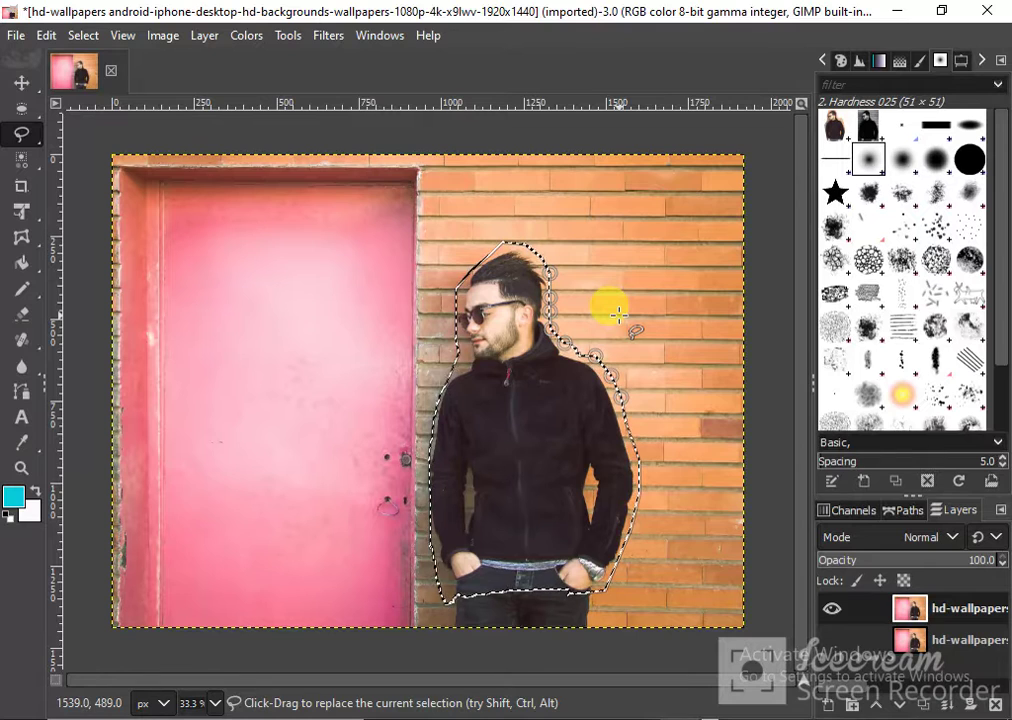
Copy the selected man and paste him as a new layer.
click(46, 35)
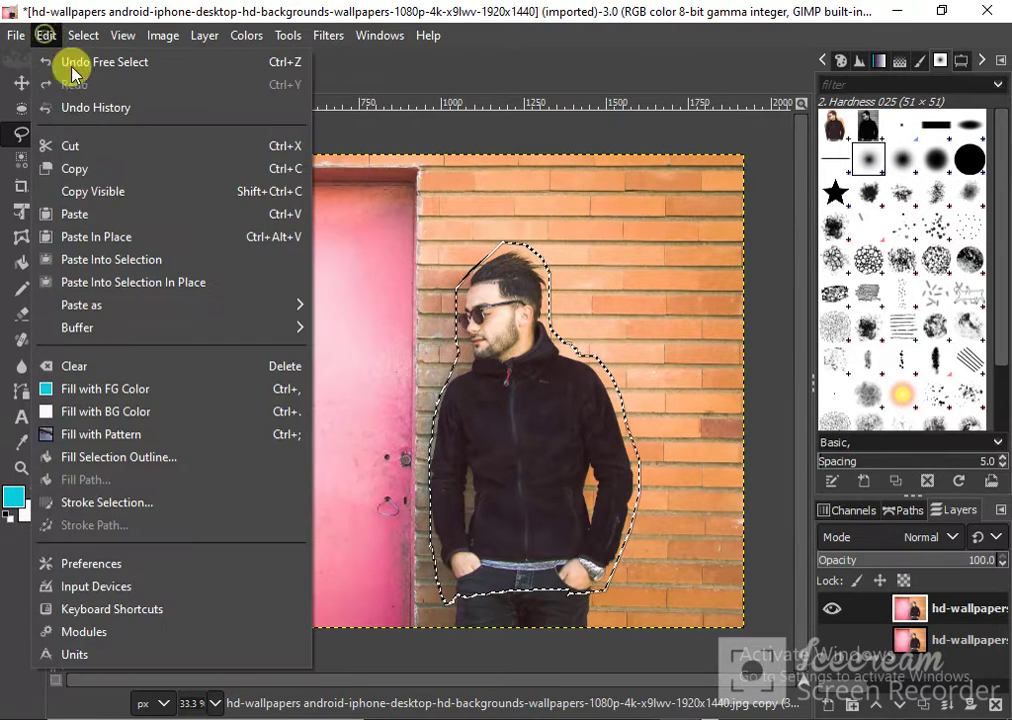
click(100, 170)
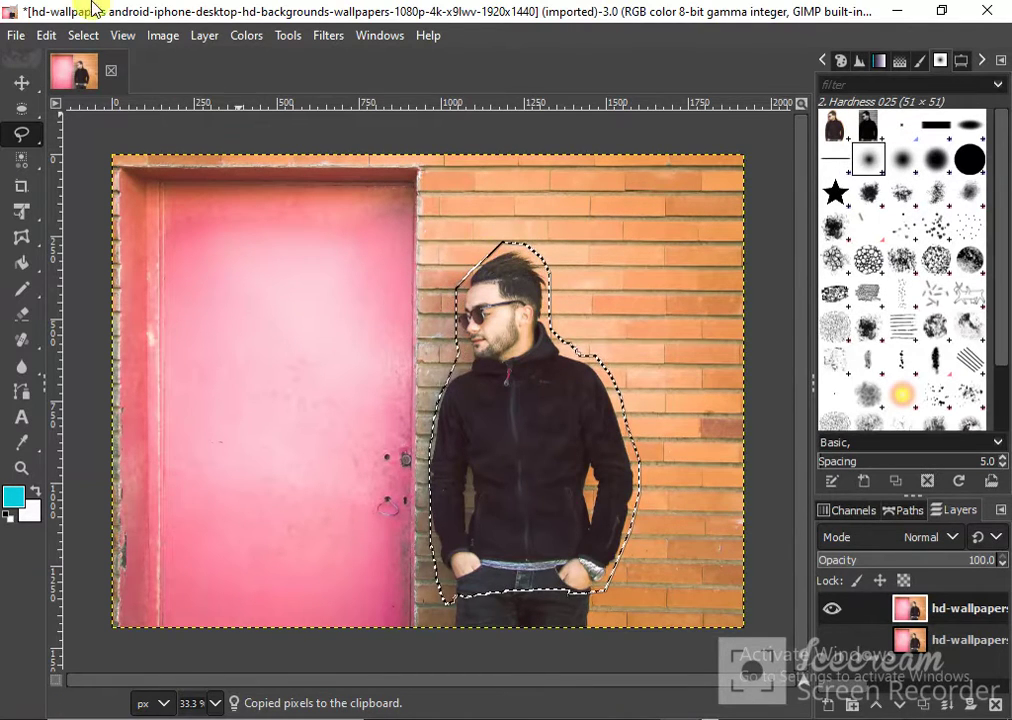
click(44, 36)
mouse_move(170, 305)
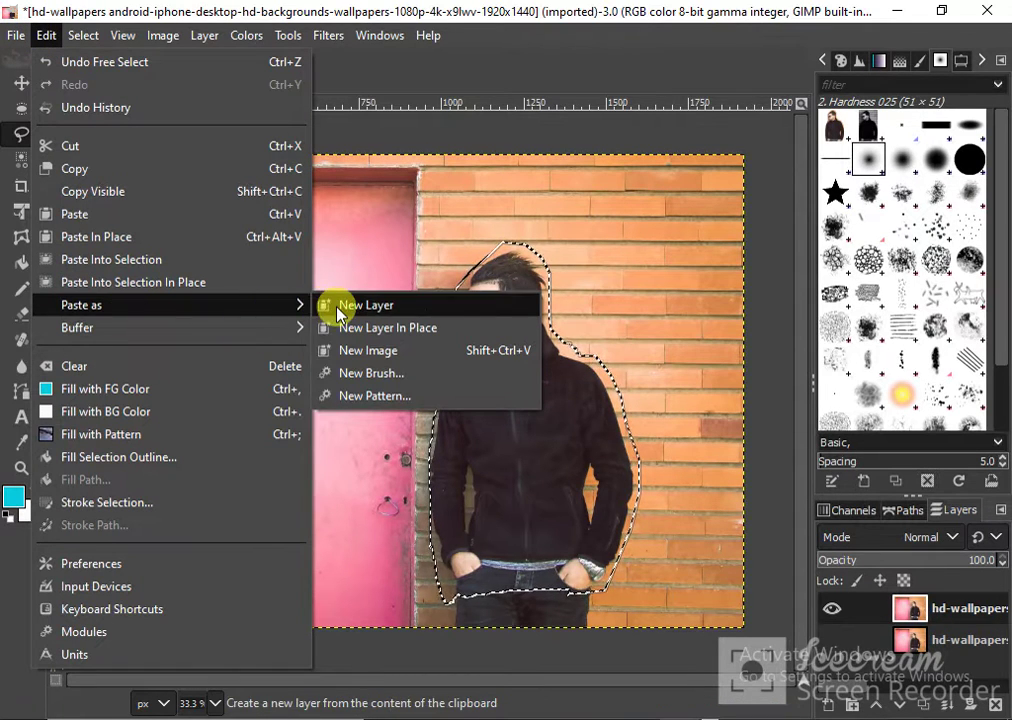
click(333, 305)
key(Return)
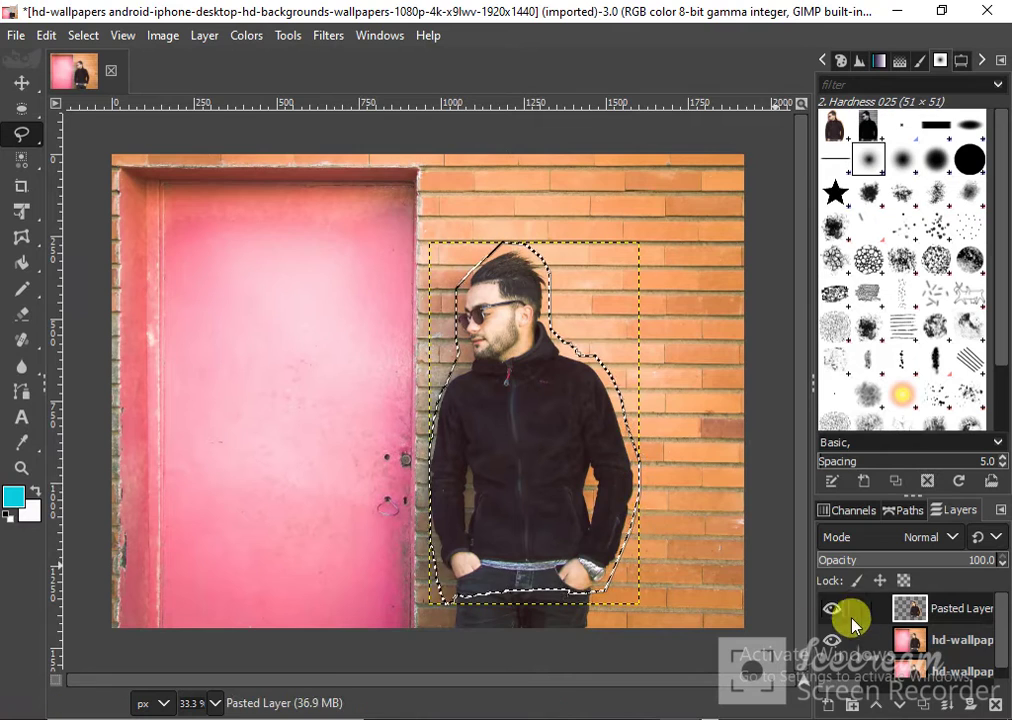
Toggle the photo layers' visibility to check the cut-out, leaving them visible.
click(832, 641)
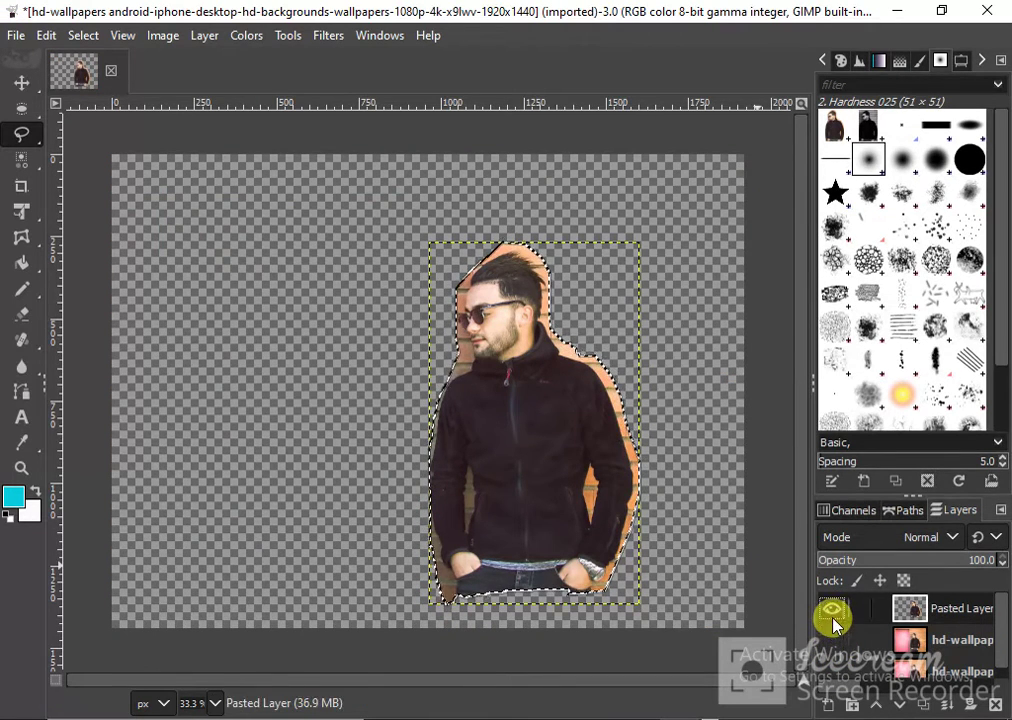
click(833, 610)
click(832, 641)
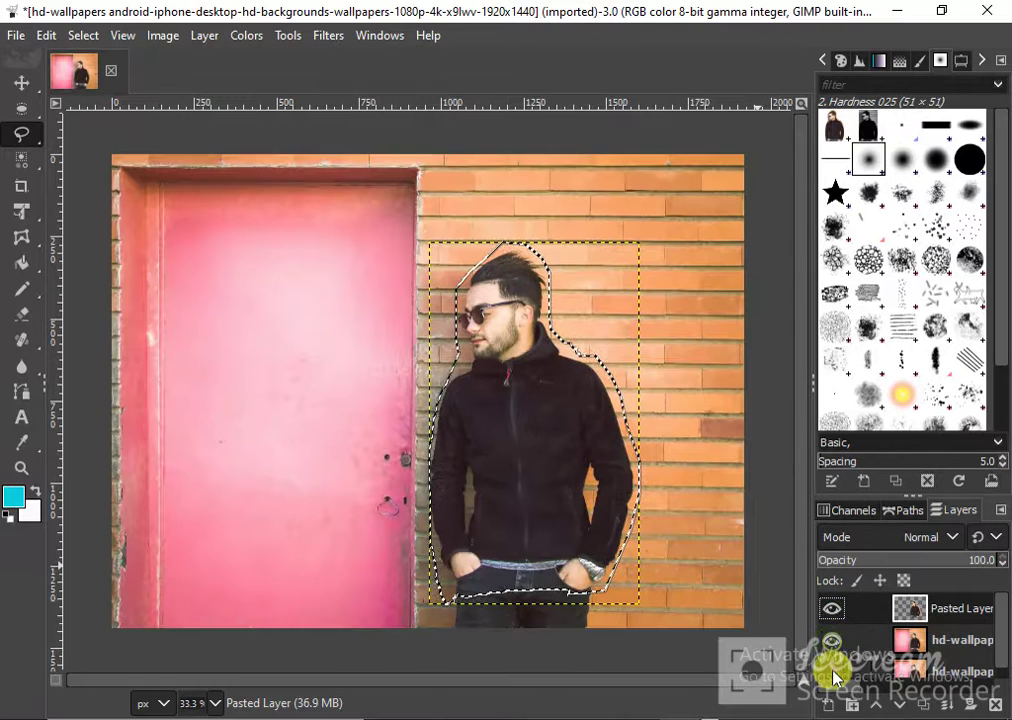
click(837, 674)
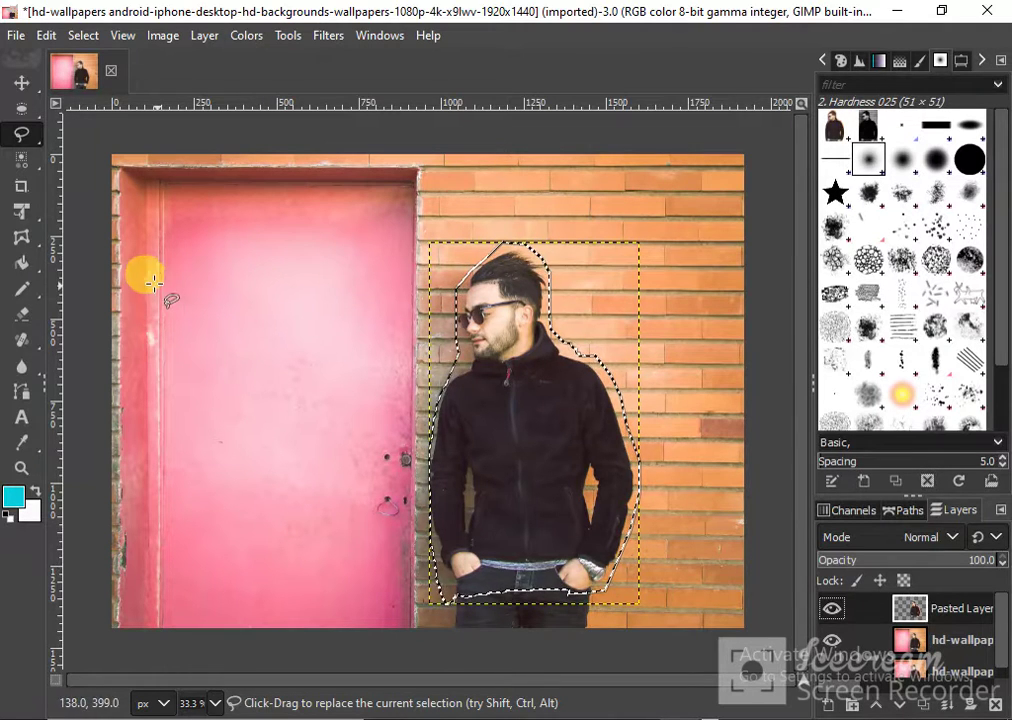
mouse_move(21, 211)
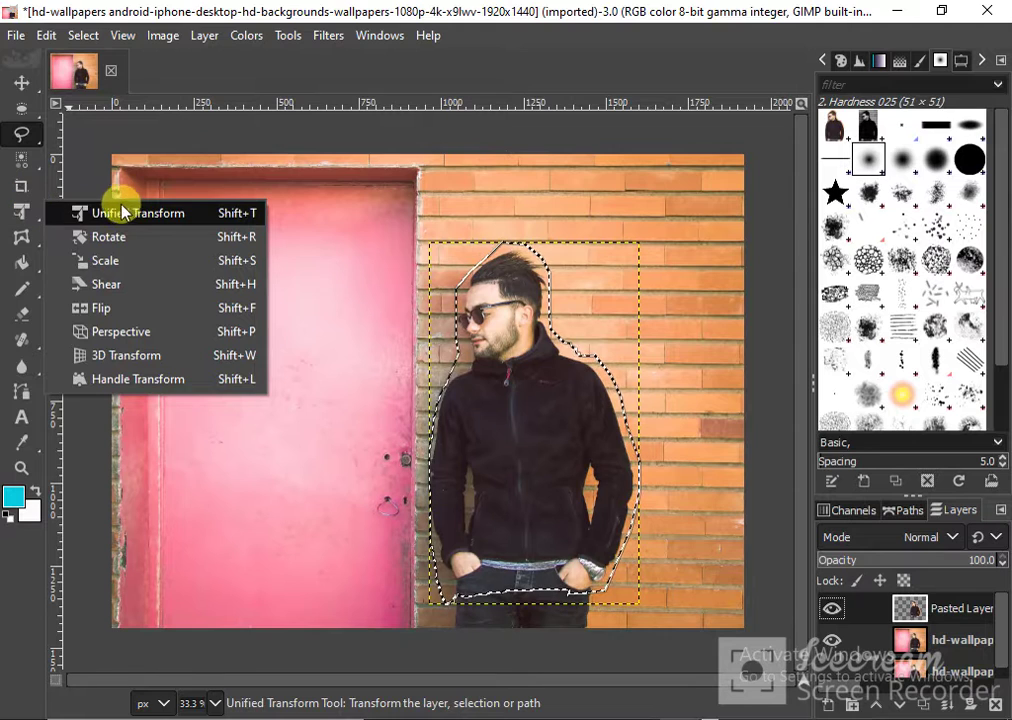
Move the pasted man onto the pink door with Unified Transform, stretching him taller and tilted.
click(125, 215)
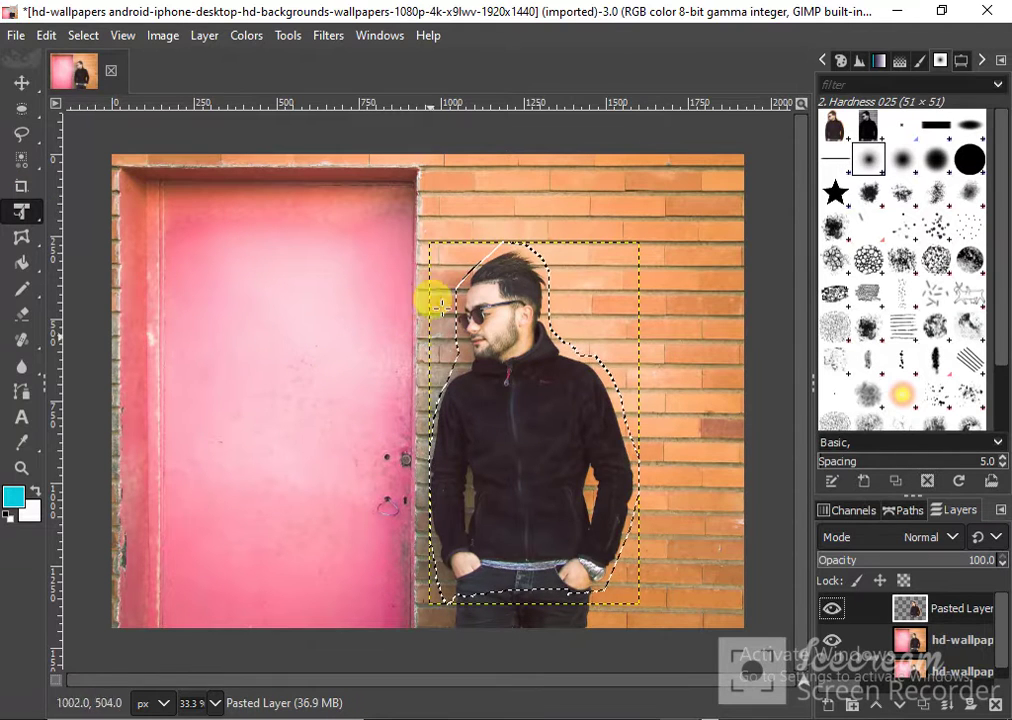
drag(413, 219, 420, 236)
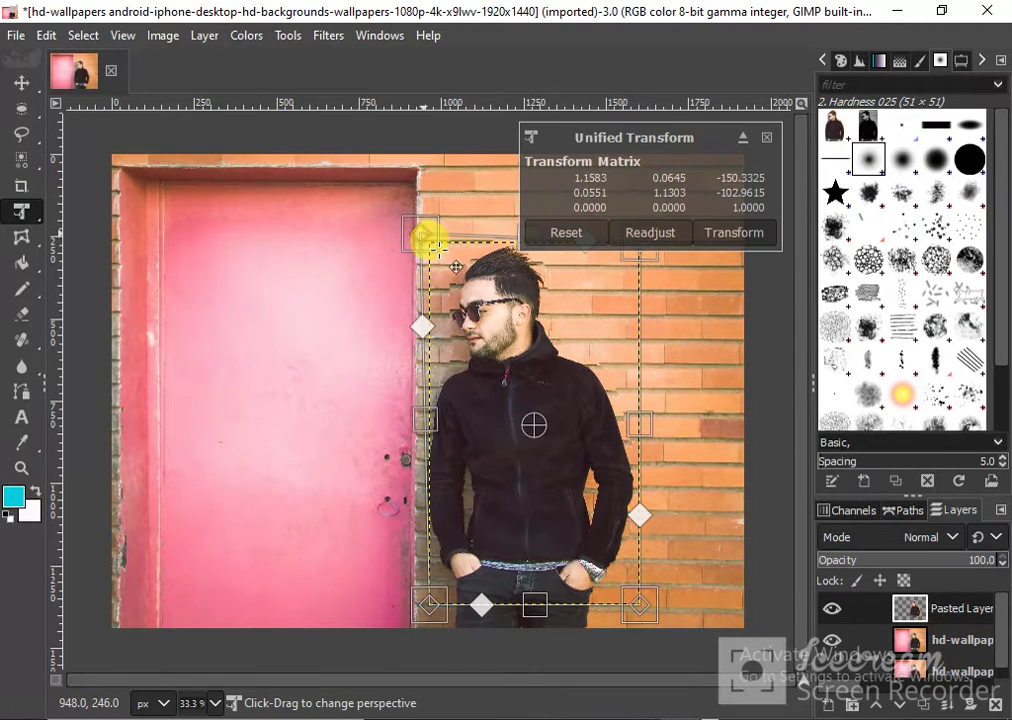
drag(508, 361, 263, 345)
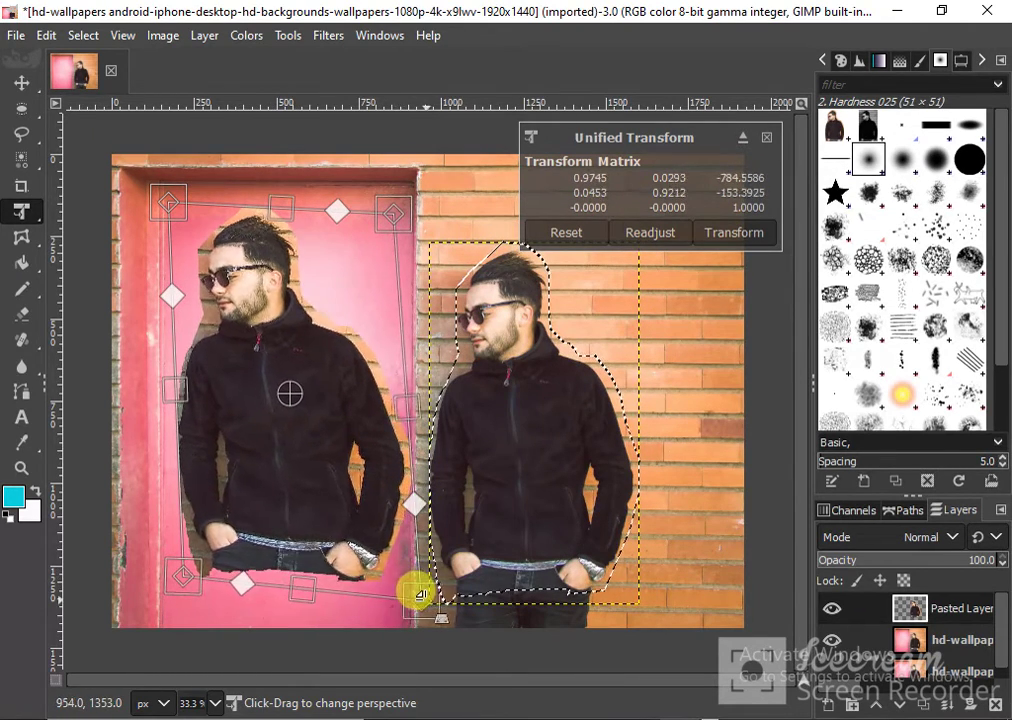
drag(393, 570, 405, 622)
drag(282, 599, 272, 617)
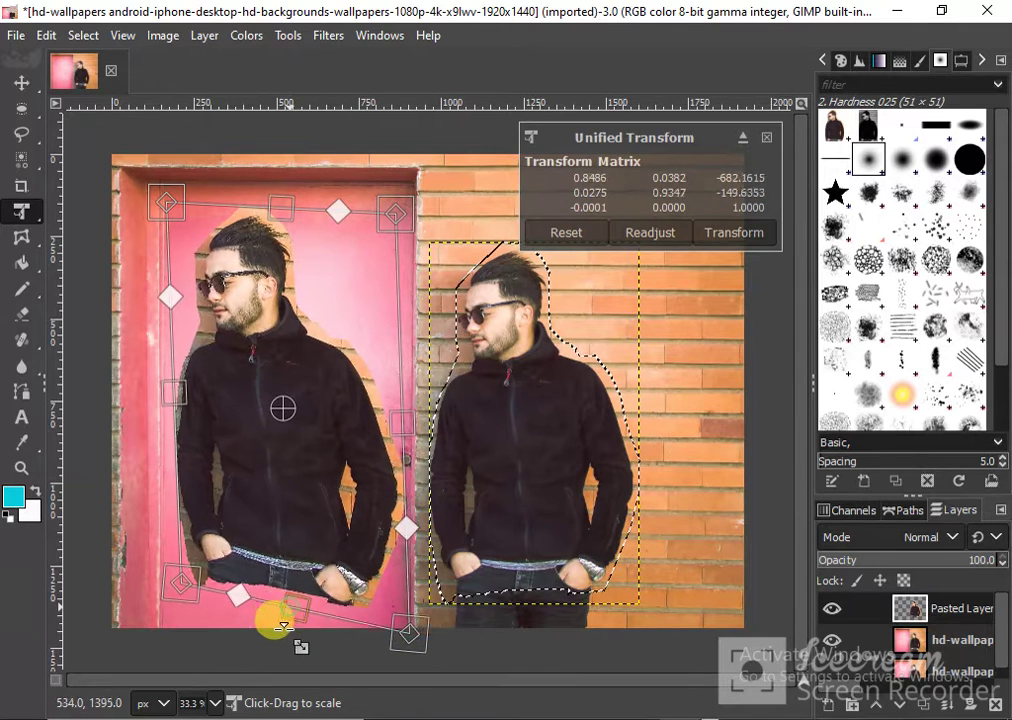
drag(169, 584, 145, 607)
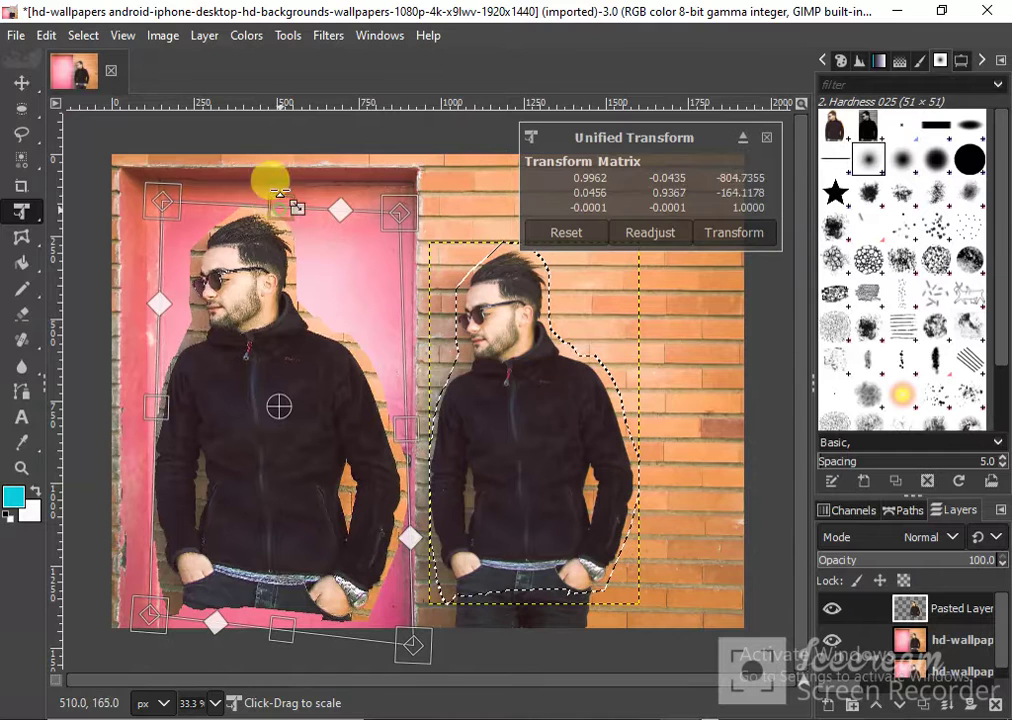
mouse_move(272, 198)
mouse_down()
mouse_move(278, 190)
mouse_move(276, 204)
mouse_up()
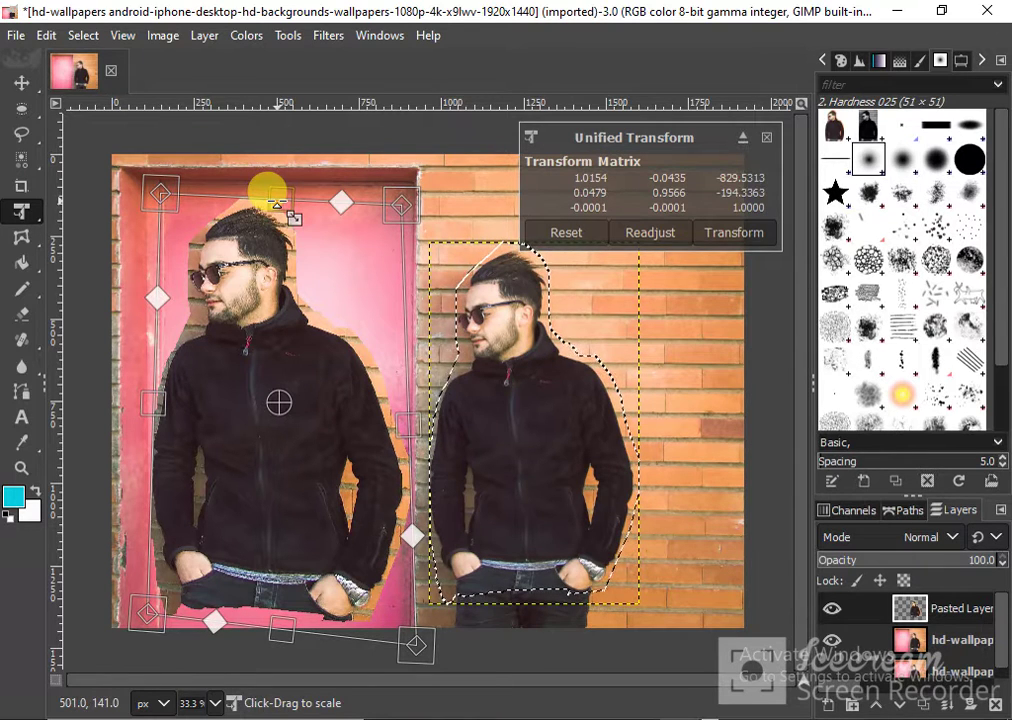
Commit the Unified Transform on the enlarged, tilted copy of the man.
click(716, 243)
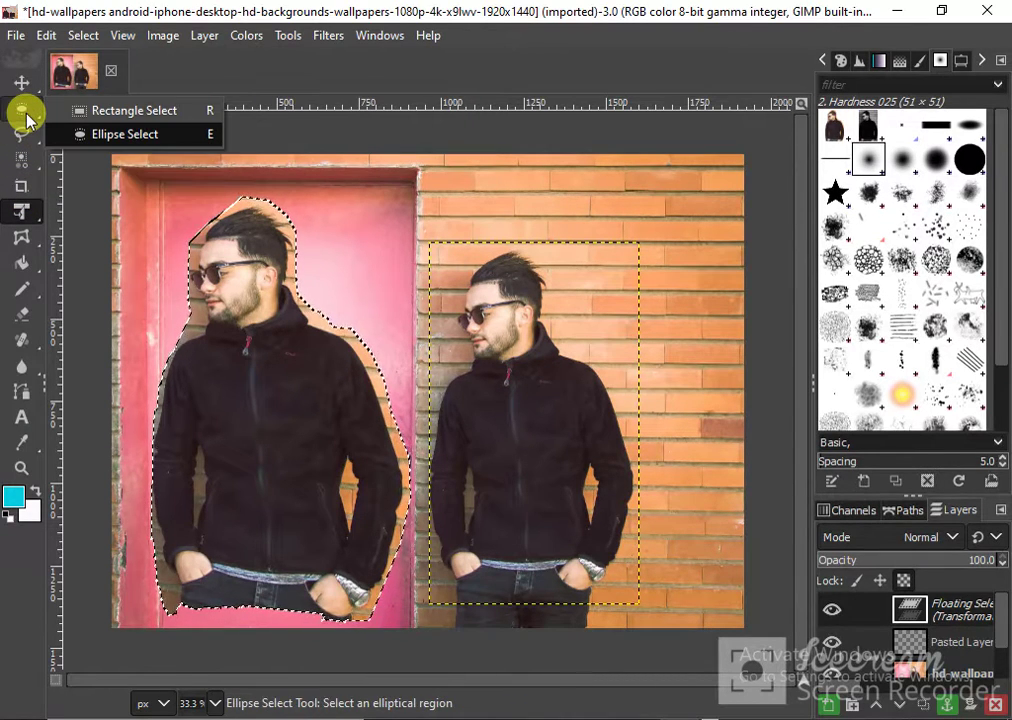
click(76, 116)
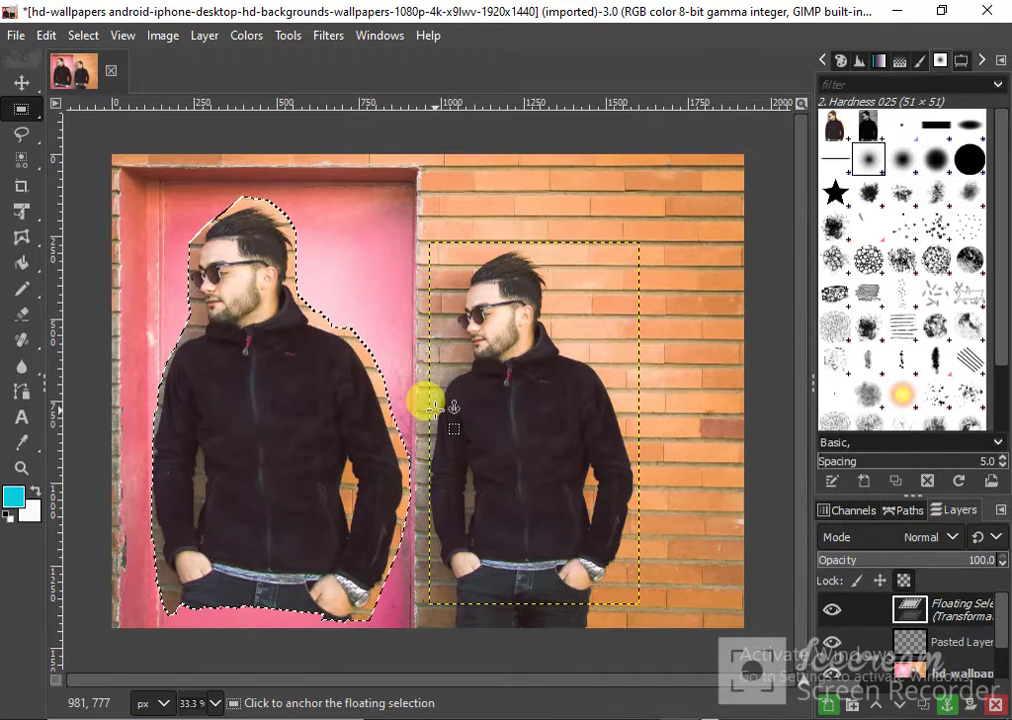
Copy the transformed man and paste it as a new layer.
click(46, 35)
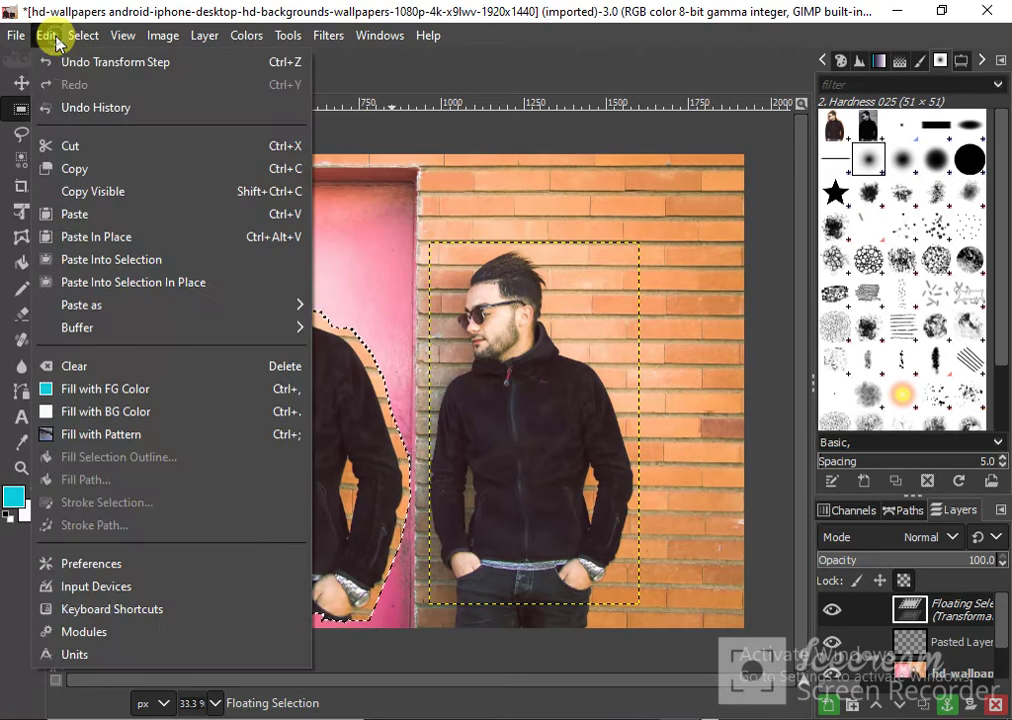
click(75, 169)
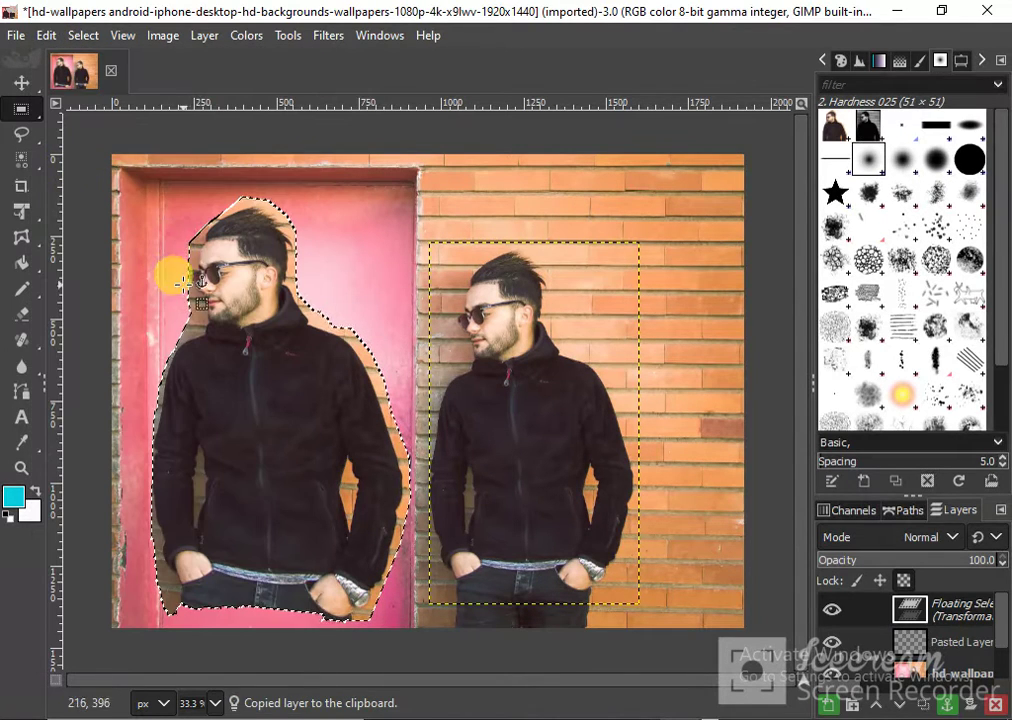
click(46, 35)
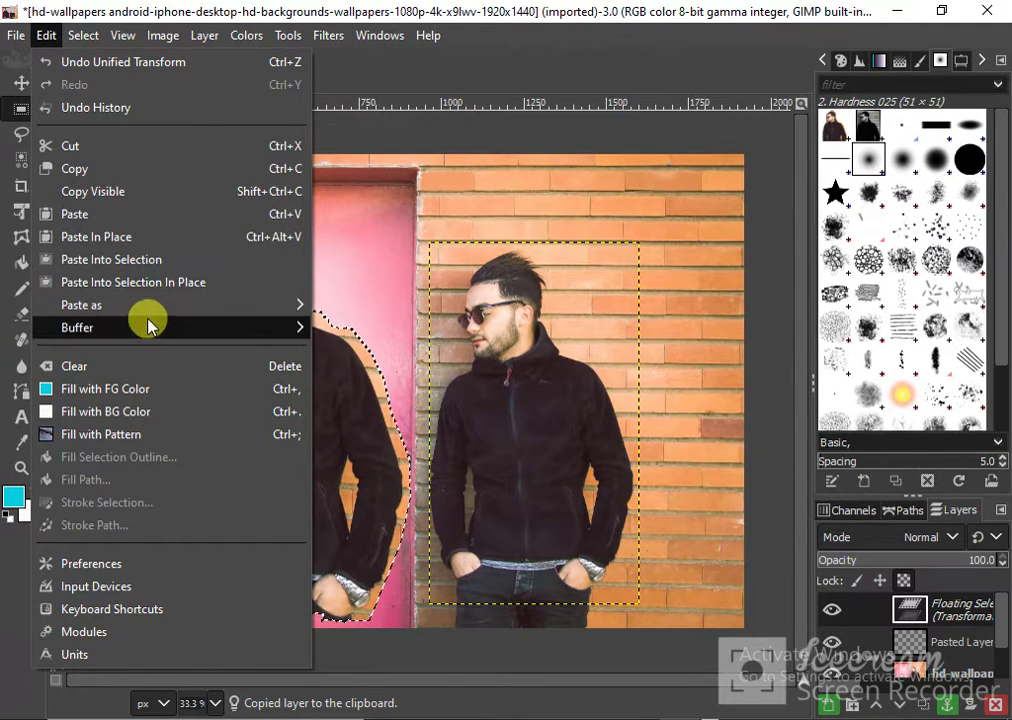
click(330, 303)
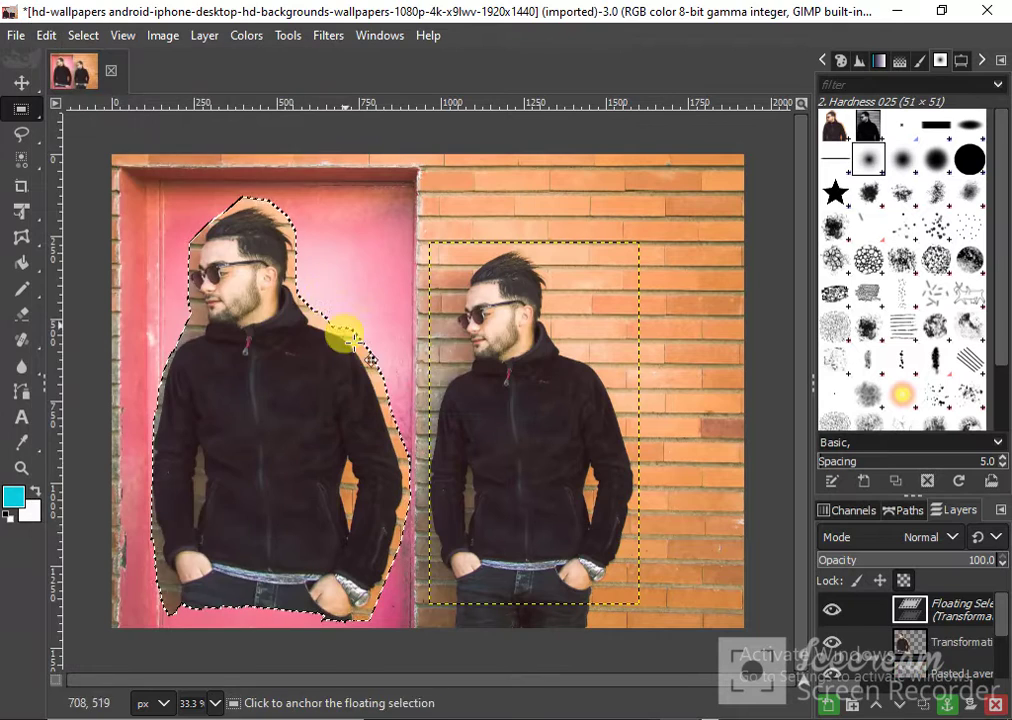
click(833, 640)
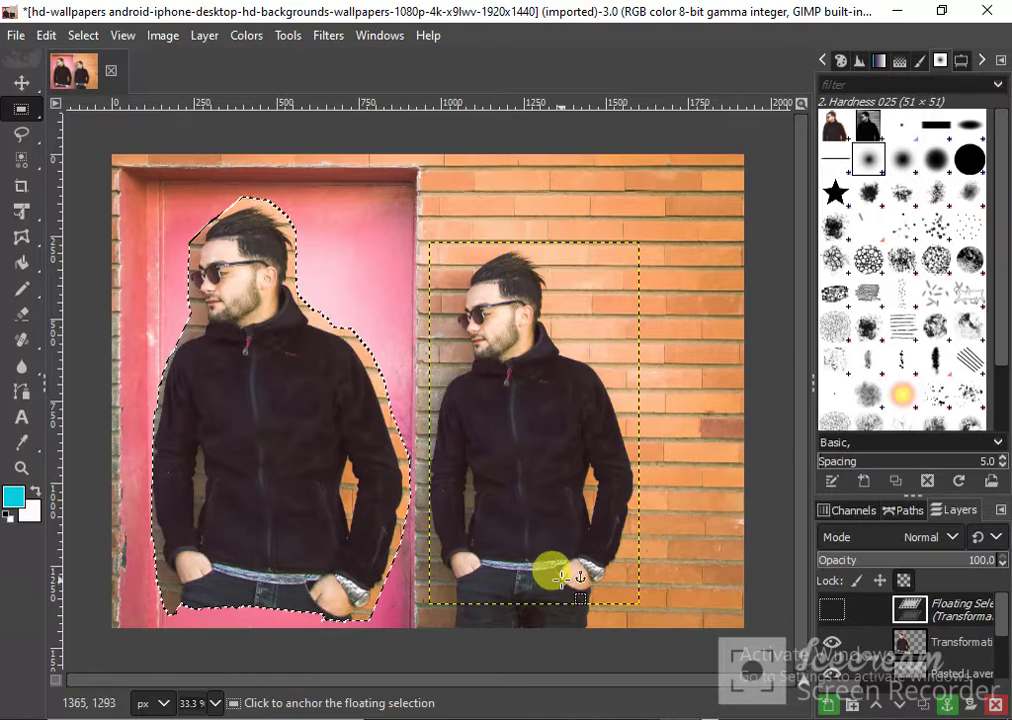
Anchor the floating copy of the man onto the image, clearing its selection outline.
click(80, 38)
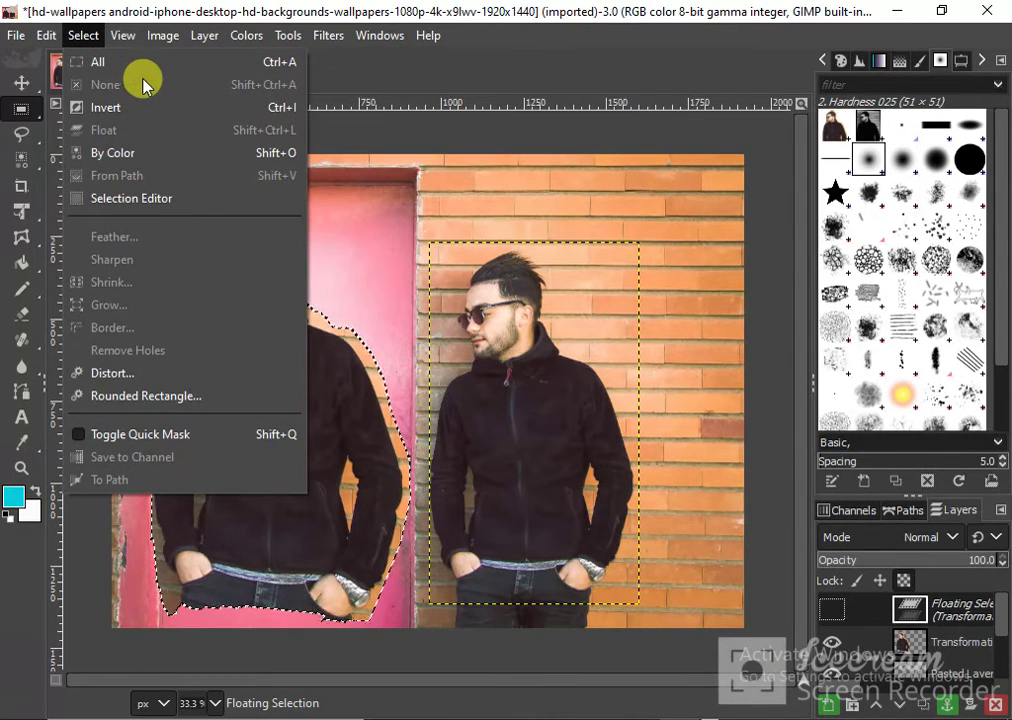
click(388, 230)
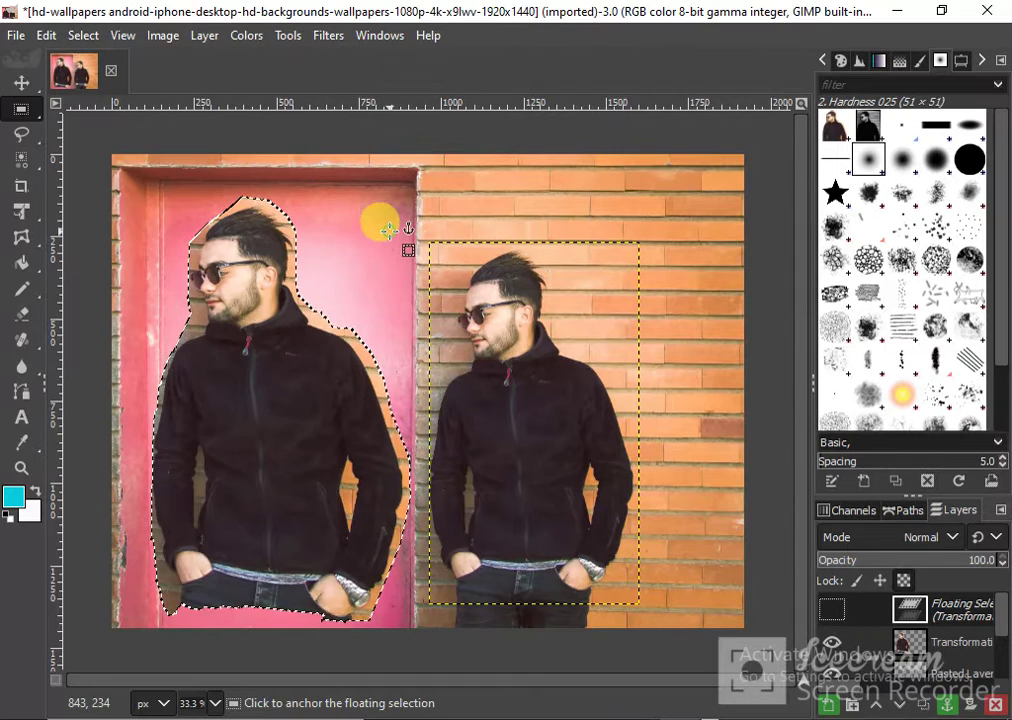
click(388, 230)
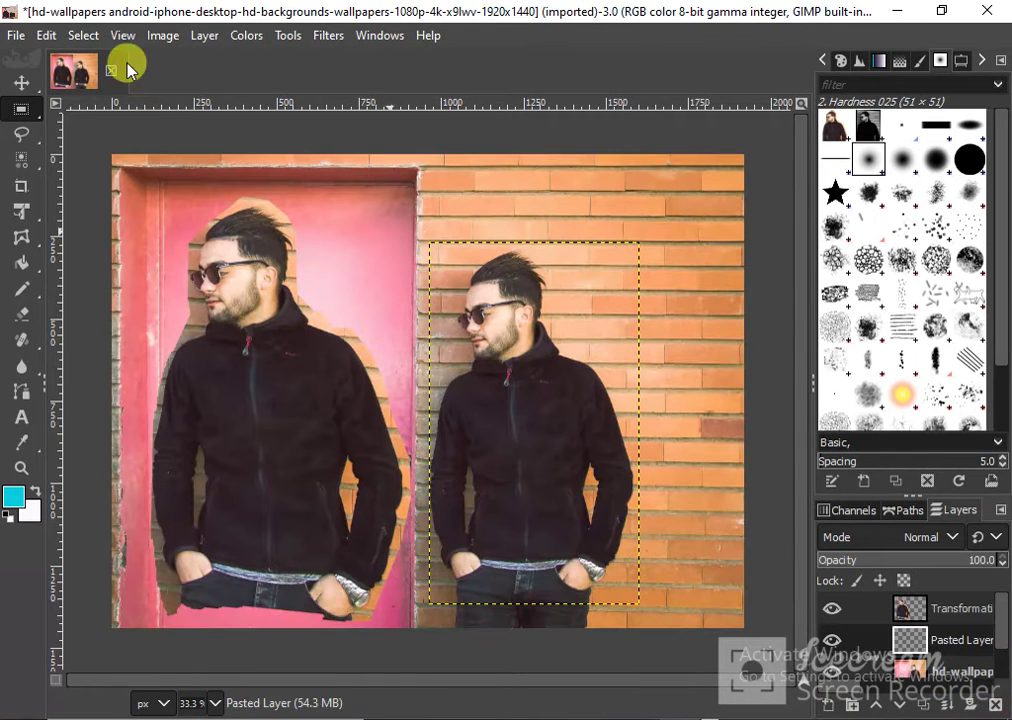
click(84, 36)
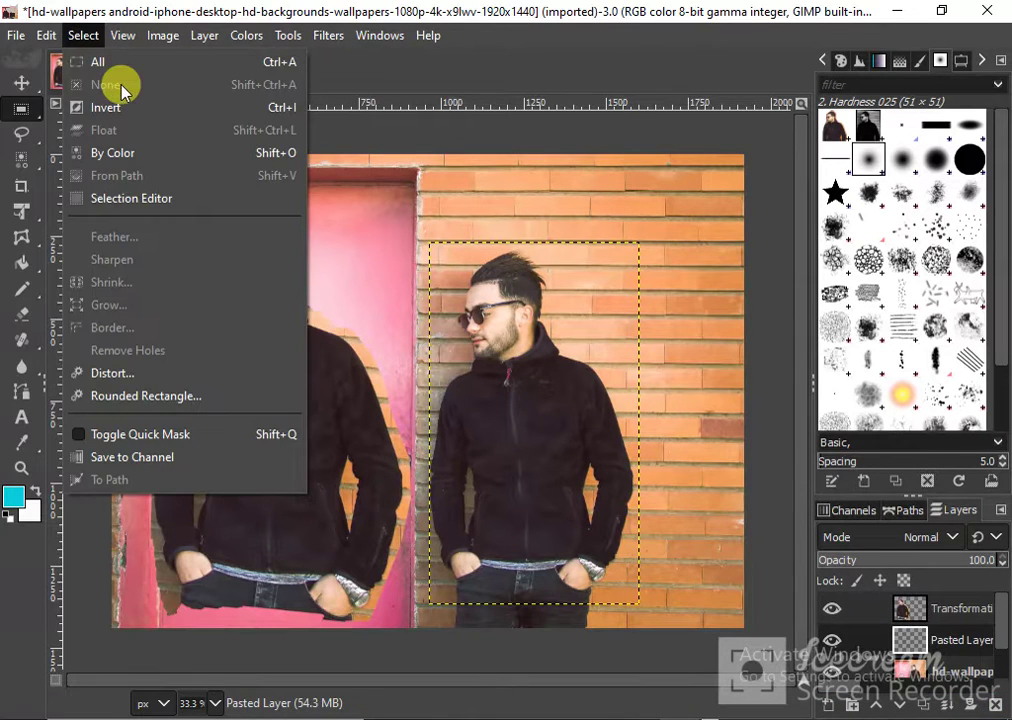
click(380, 120)
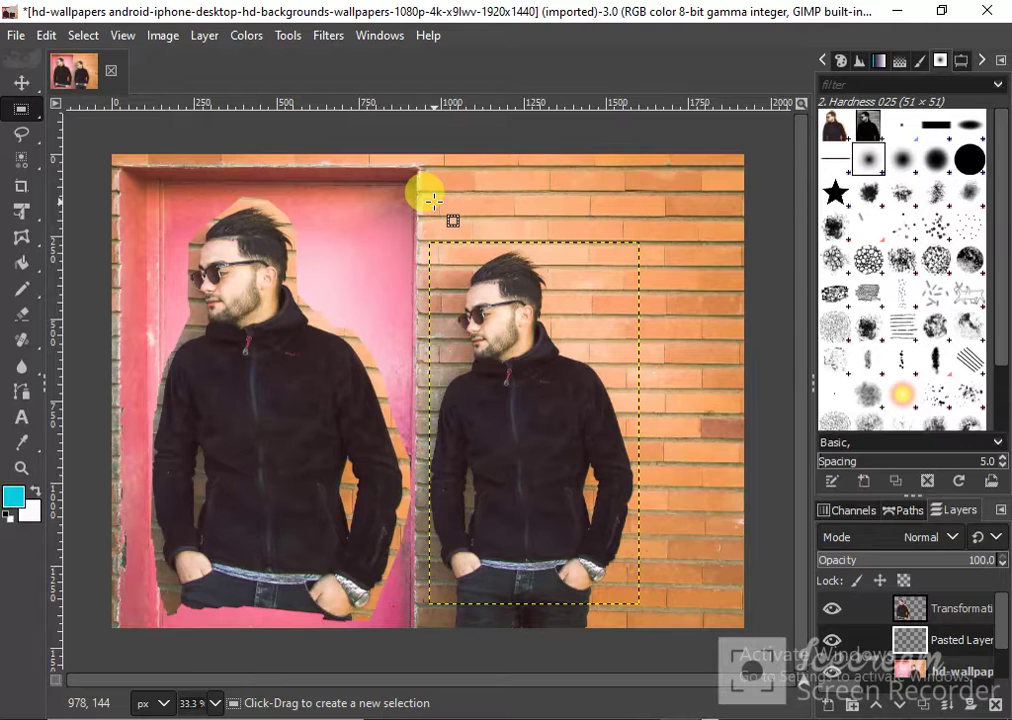
Raise Pasted Layer to the top of the stack and clear its name for renaming.
click(900, 706)
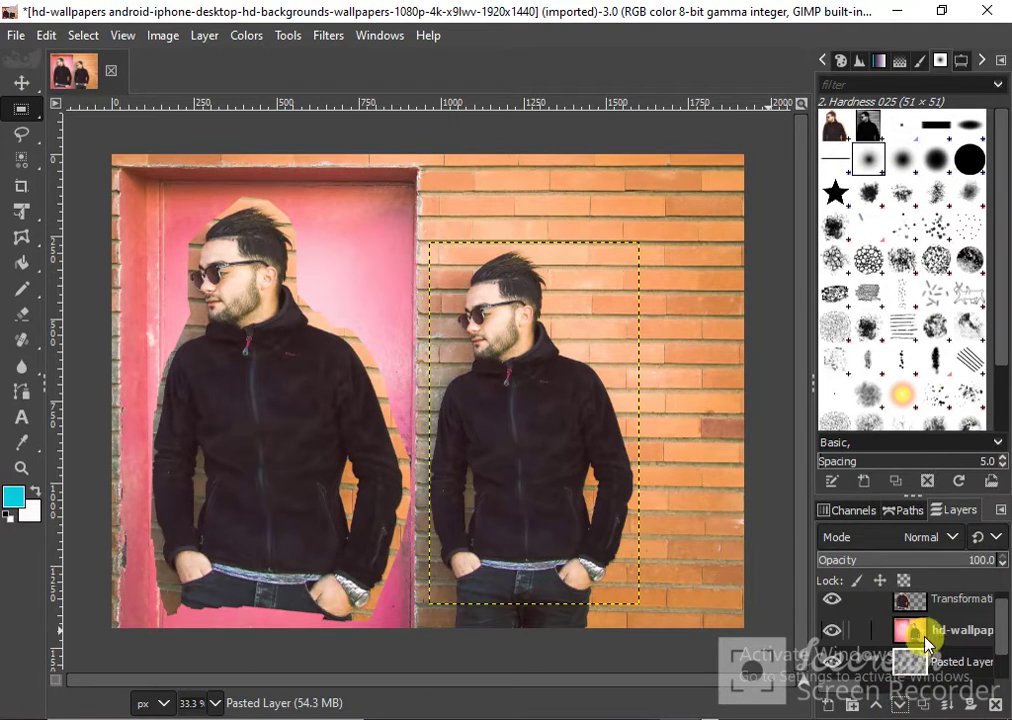
click(876, 705)
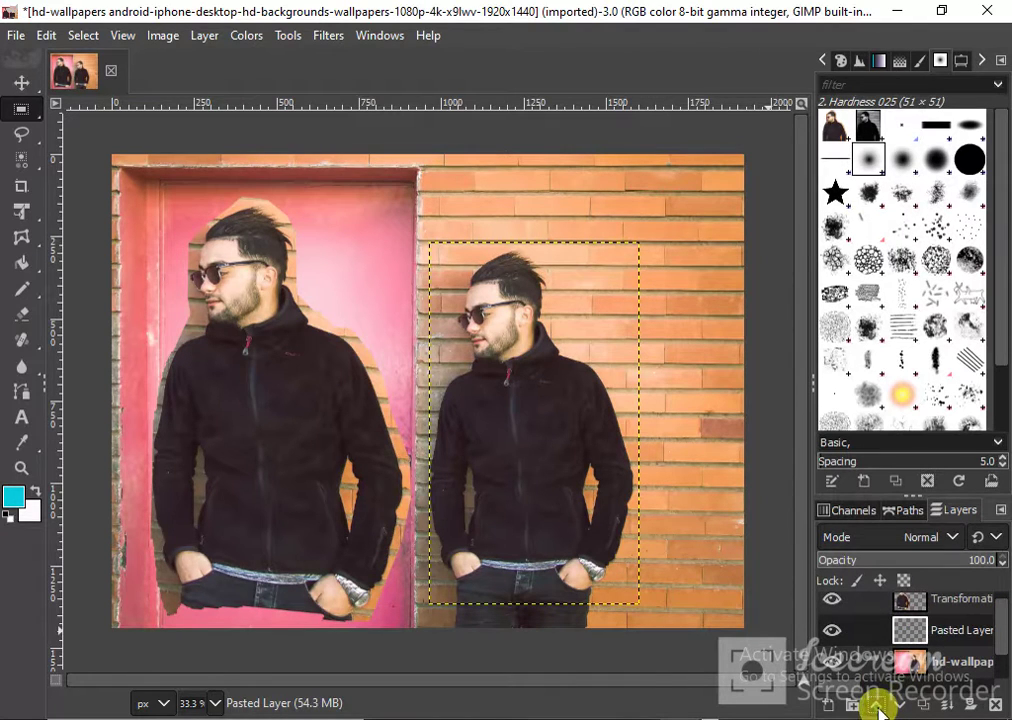
click(877, 706)
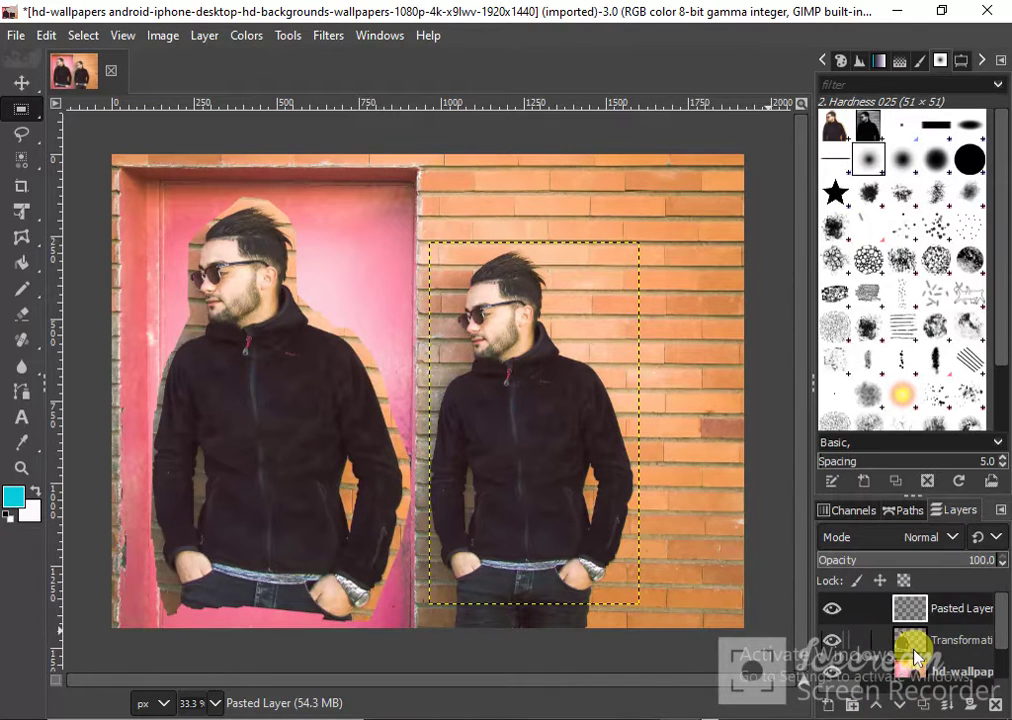
double_click(974, 609)
key(BackSpace)
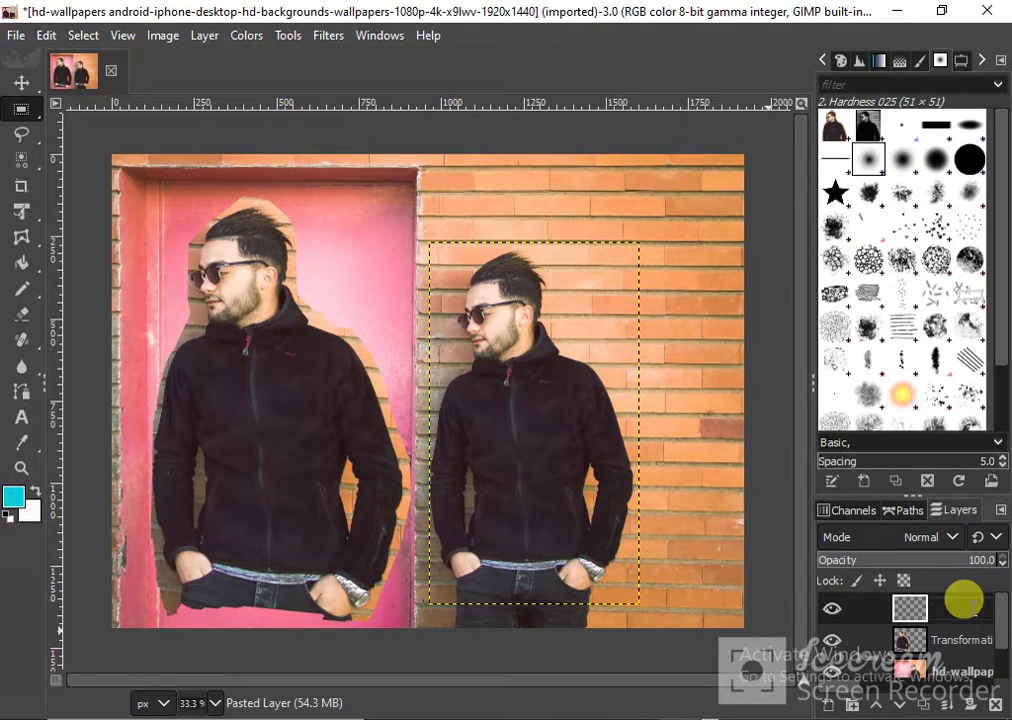
Rename the top layer ART and the Transformation copy layer SSG.
text(ART)
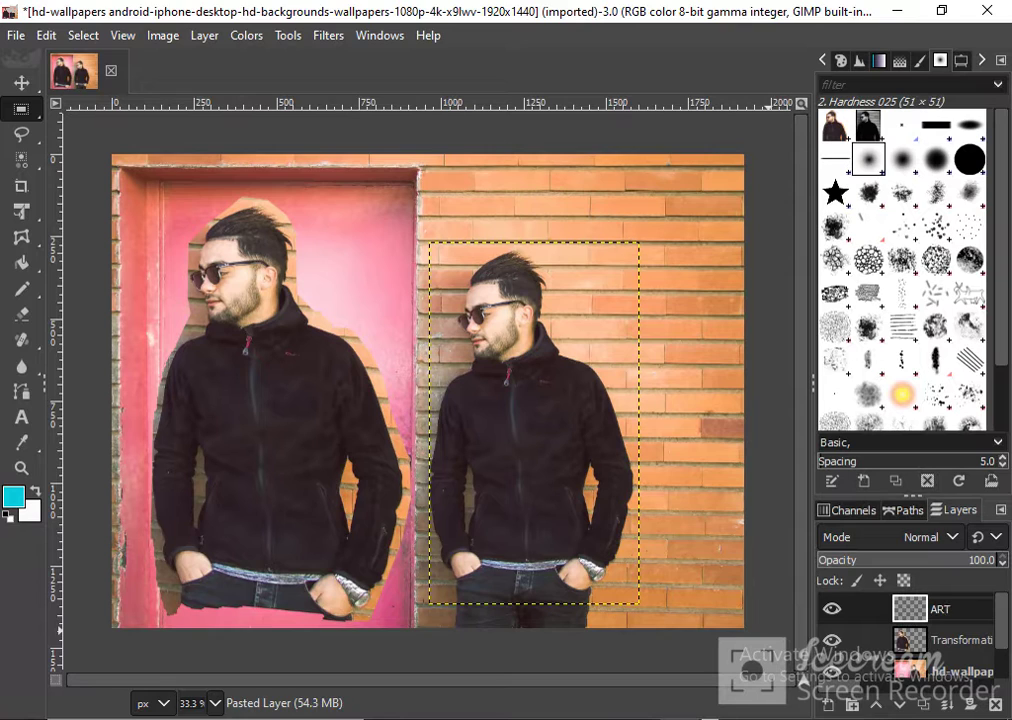
click(958, 640)
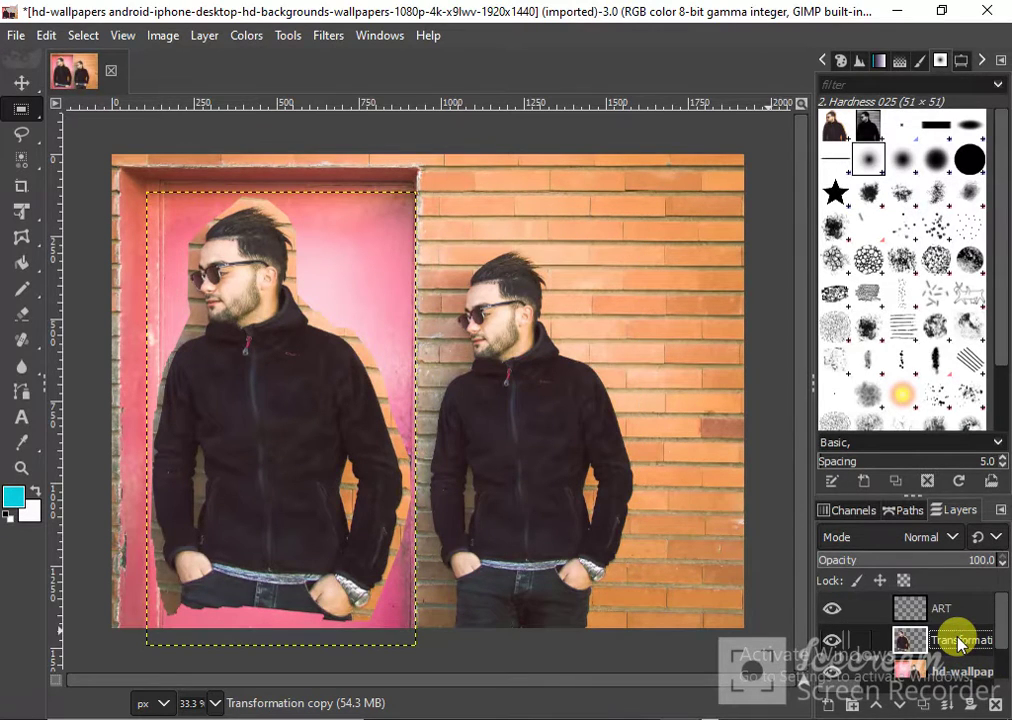
double_click(958, 641)
key(BackSpace)
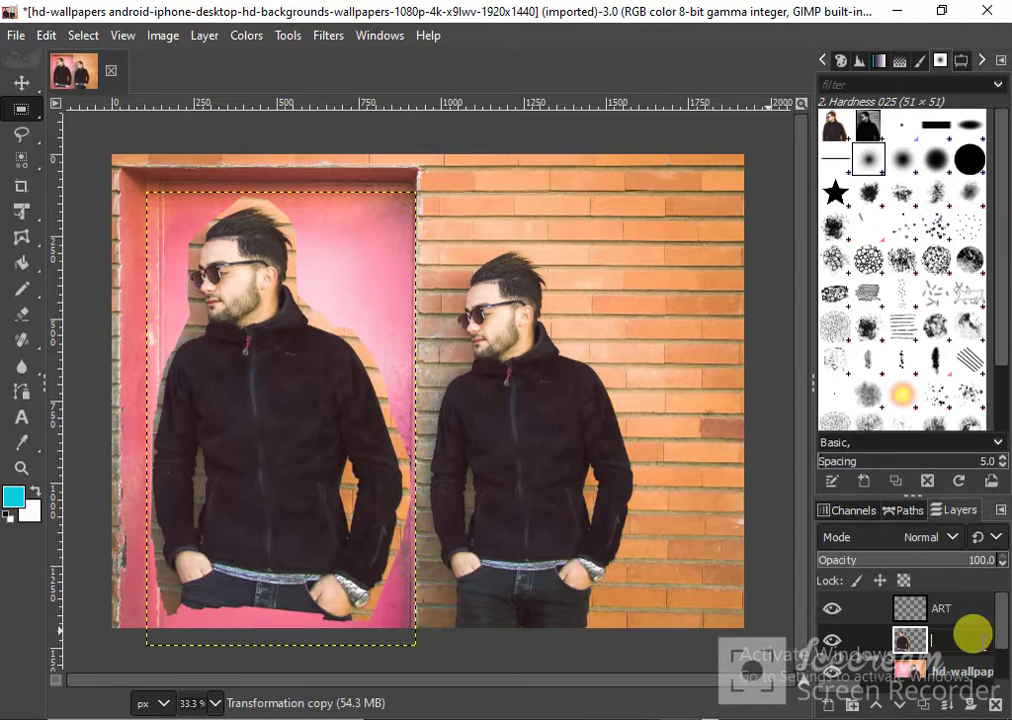
text(SSG)
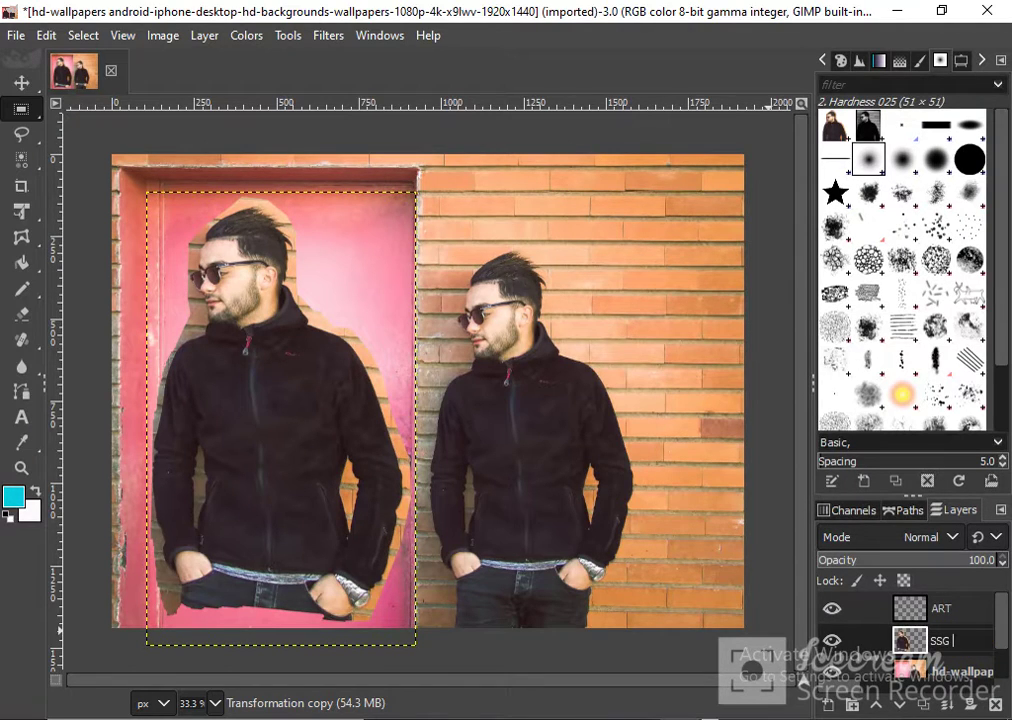
key(Return)
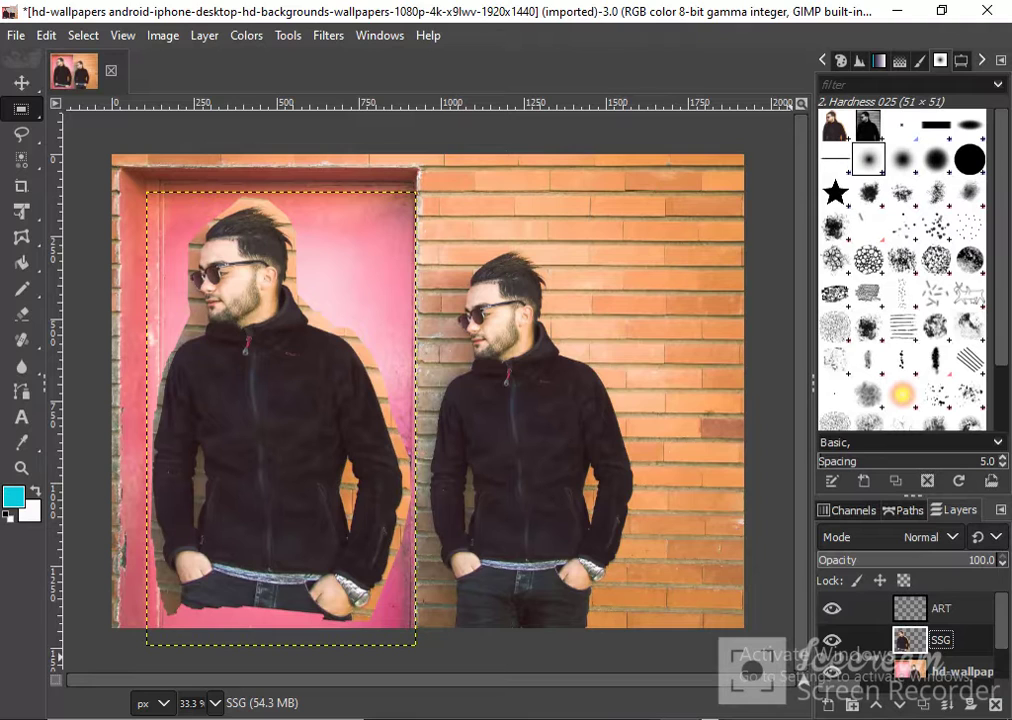
click(951, 536)
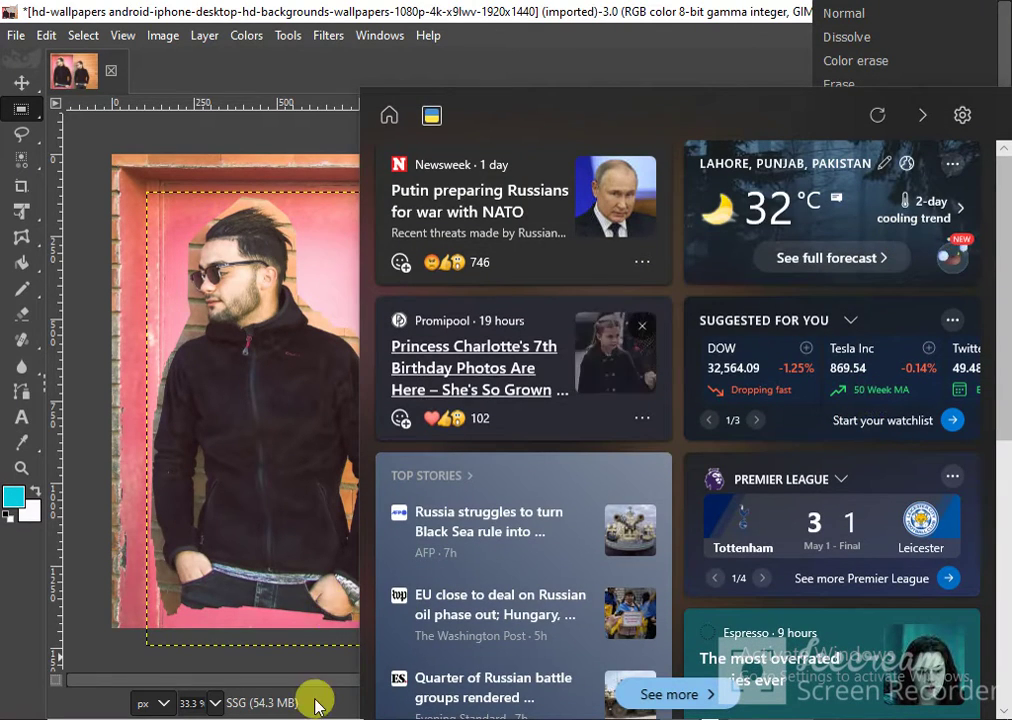
click(318, 700)
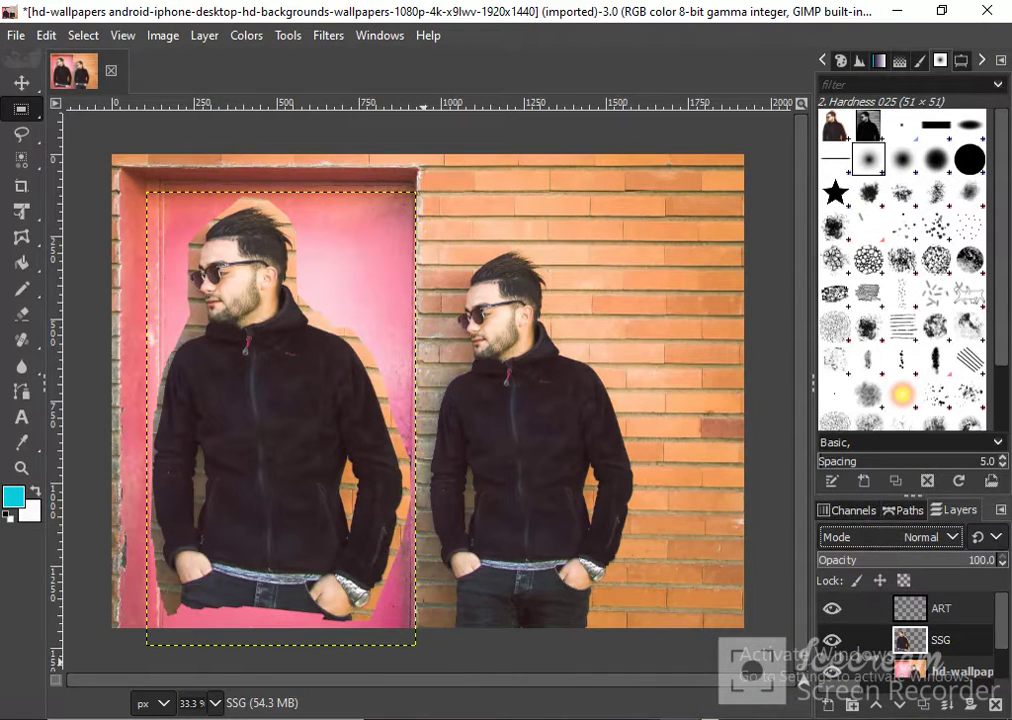
Choose Overlay in the SSG layer's Mode dropdown, tinting the left figure pink.
click(946, 540)
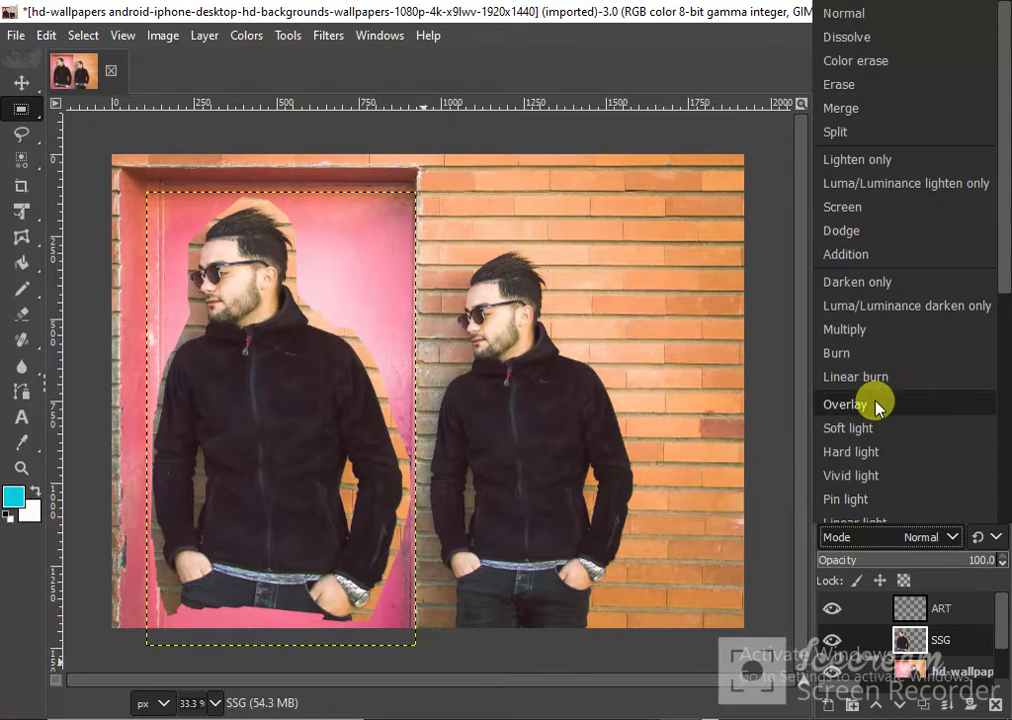
click(876, 405)
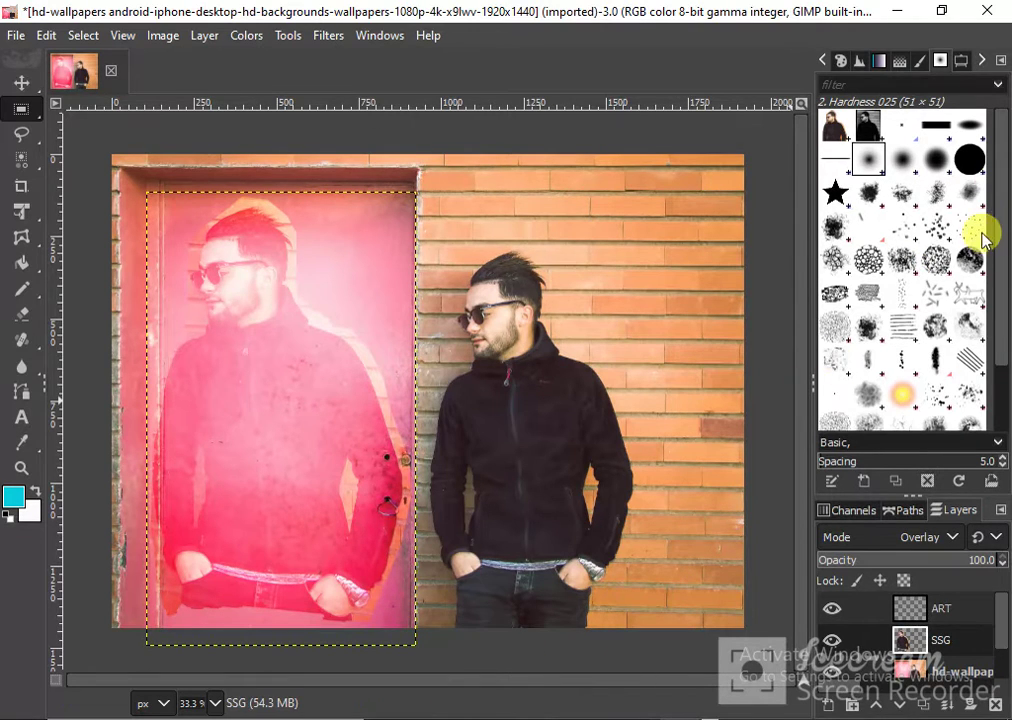
Select the Grunge 01 brush in the Brushes dock and open it in the Brush Editor.
click(870, 330)
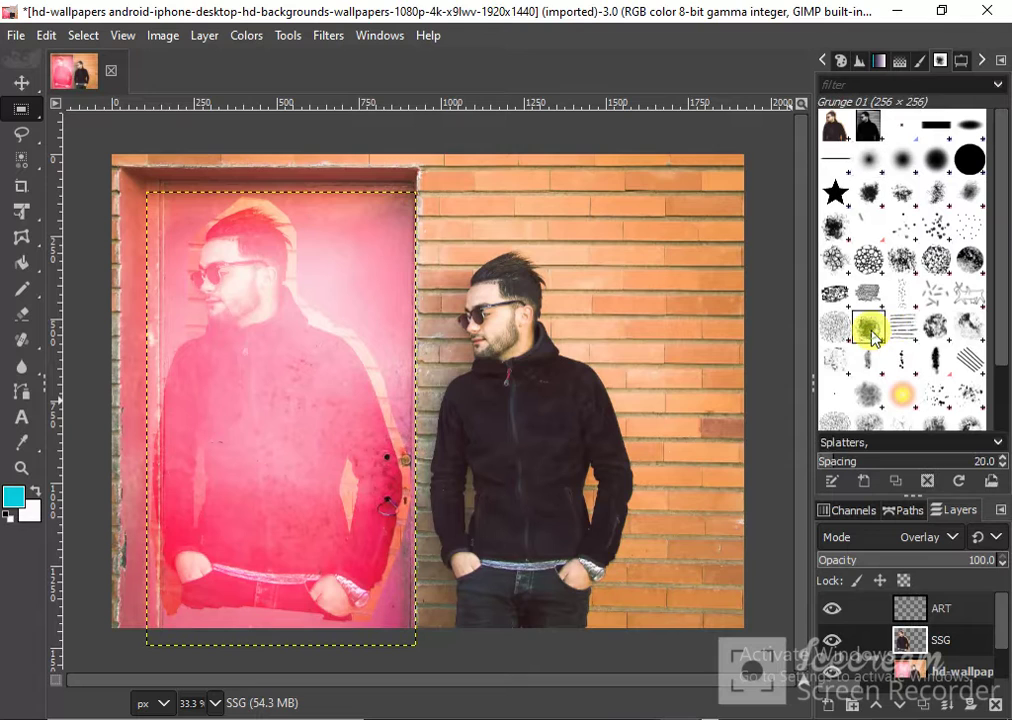
double_click(873, 337)
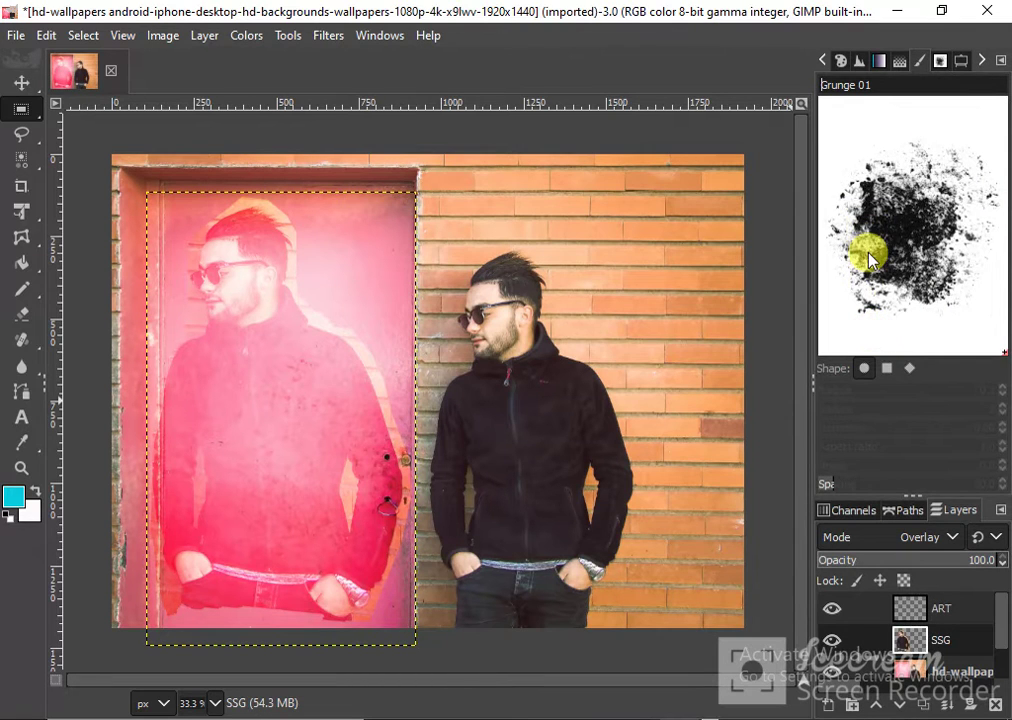
click(879, 60)
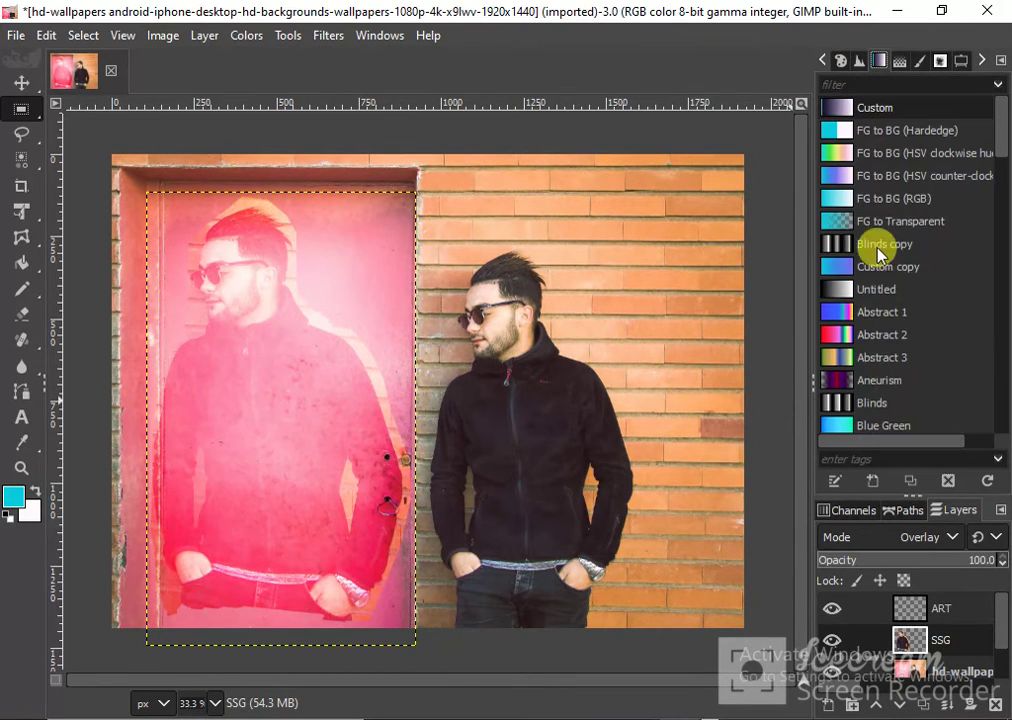
click(940, 60)
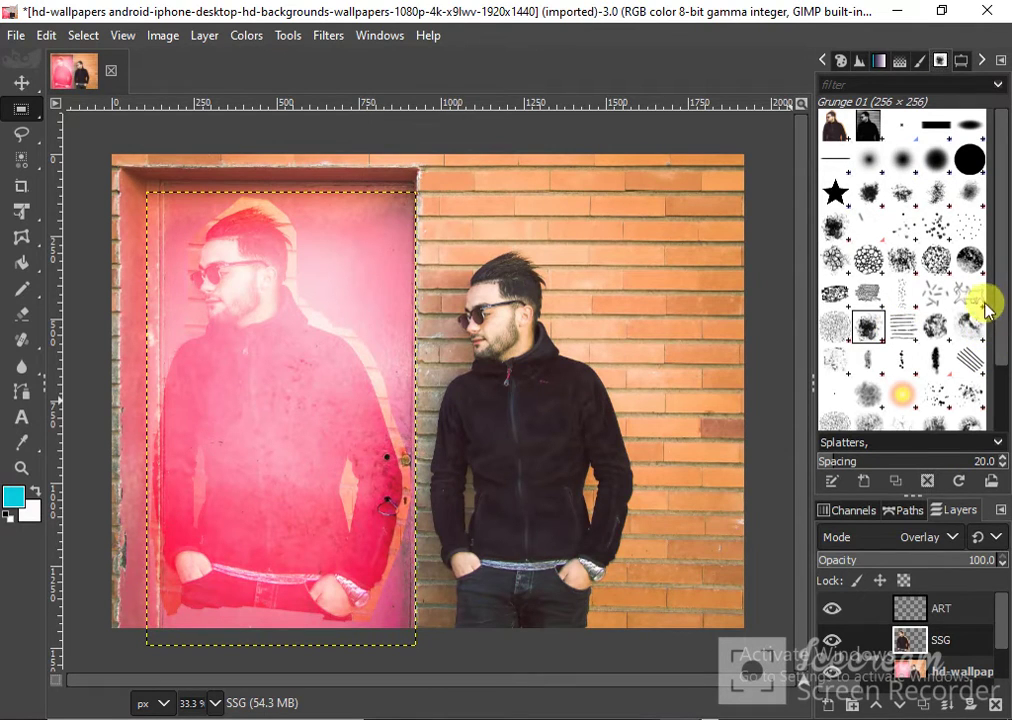
key(Down)
key(Down)
key(Down)
key(Down)
key(Down)
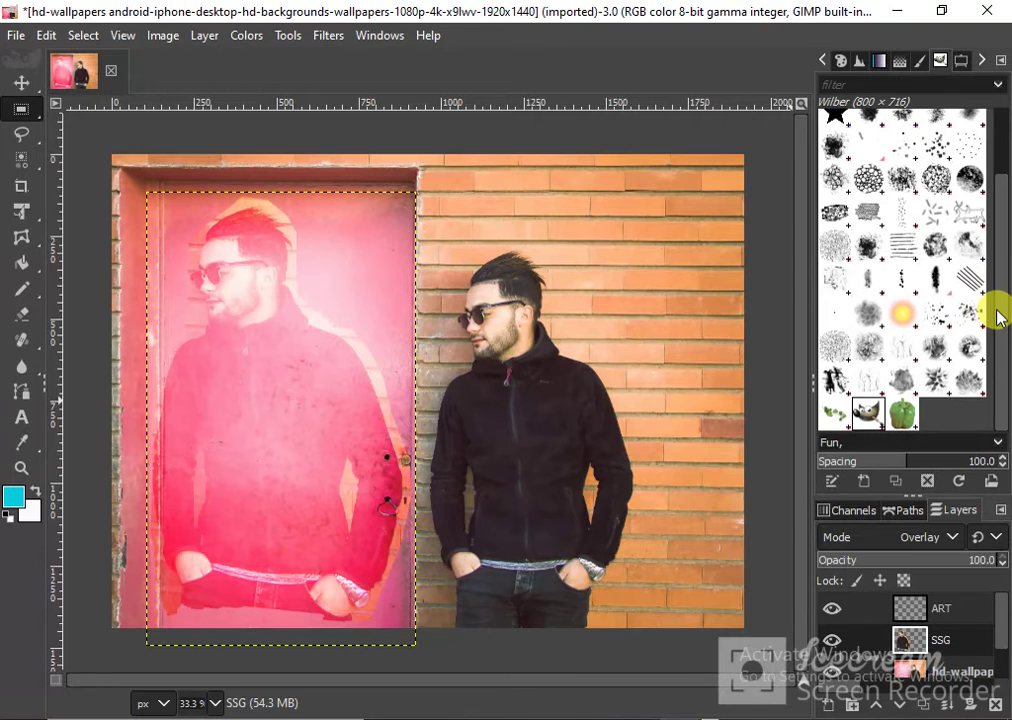
key(Up)
key(Up)
key(Up)
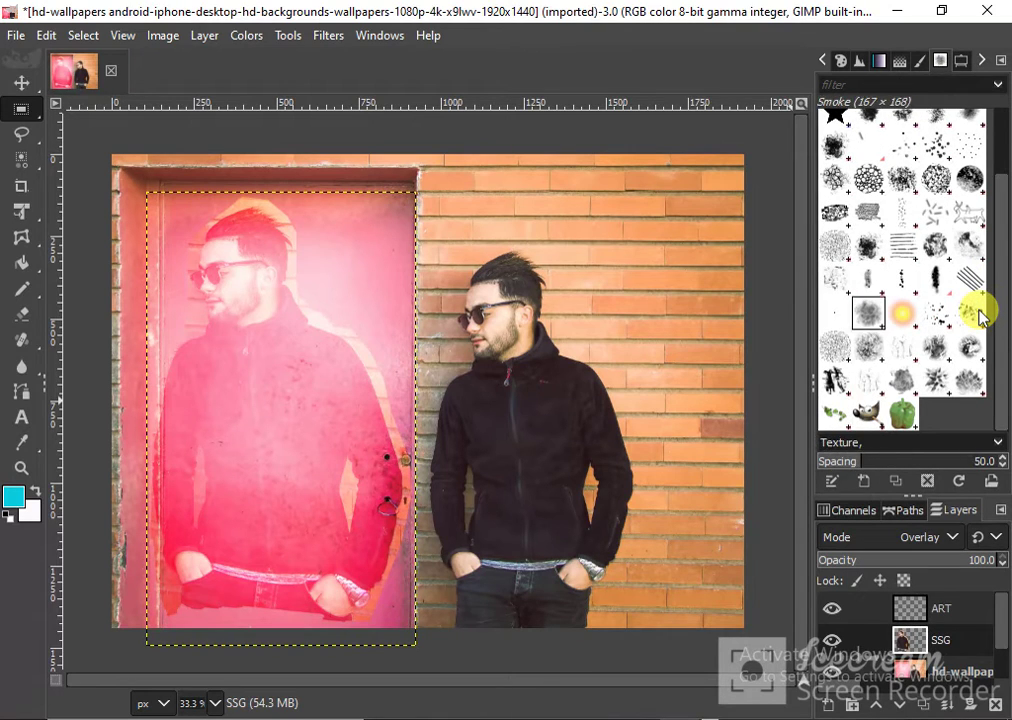
key(Up)
key(Up)
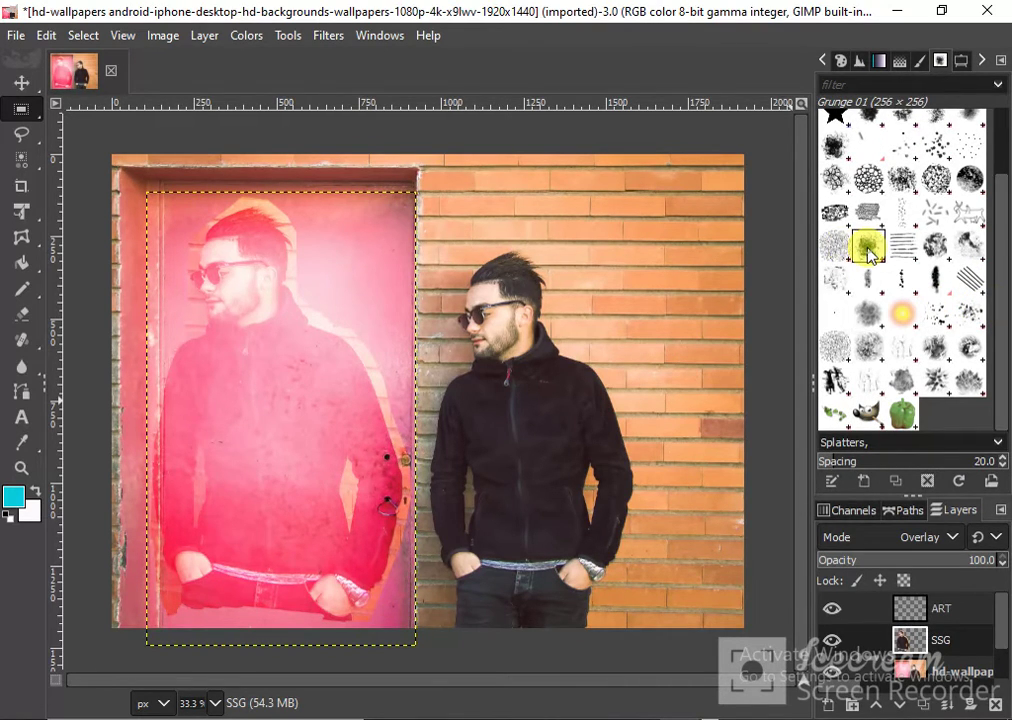
double_click(869, 251)
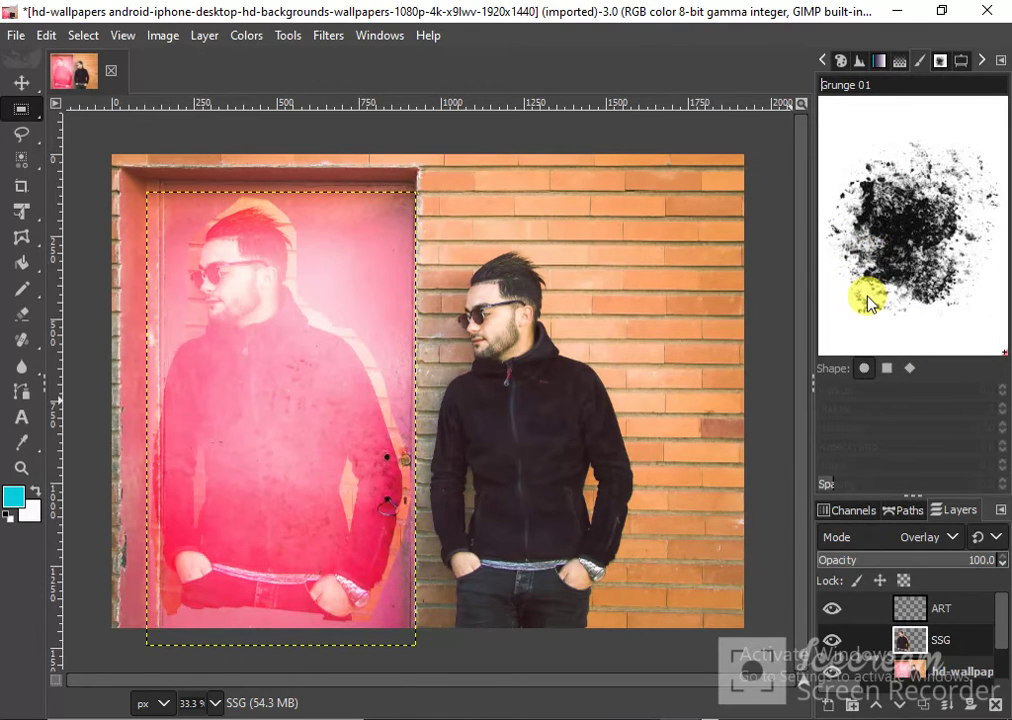
click(945, 538)
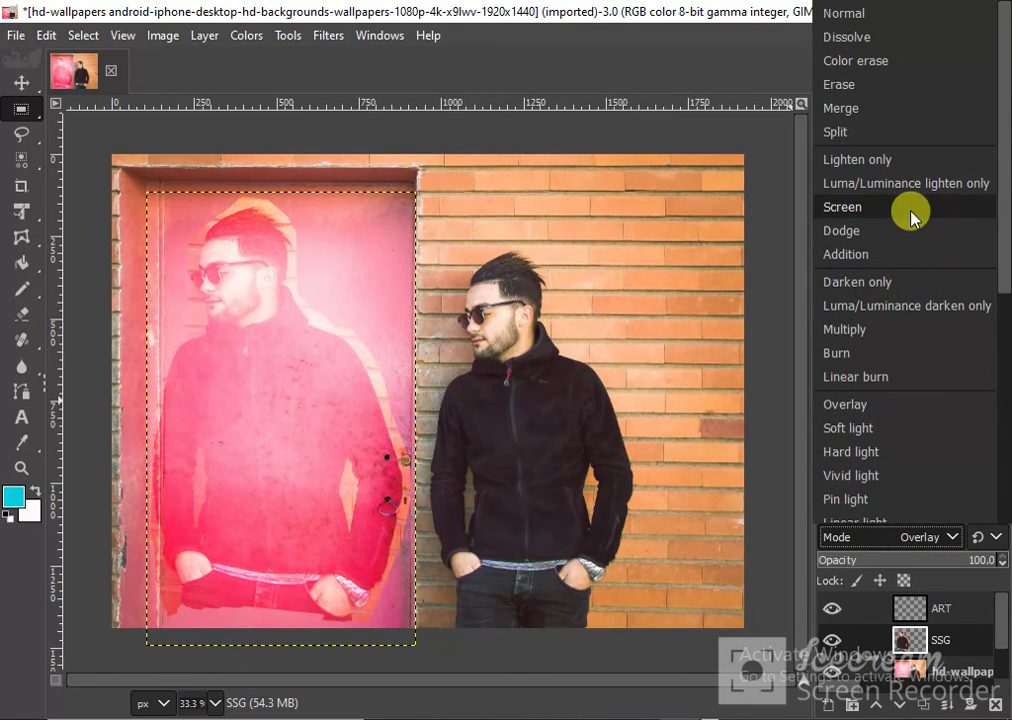
Cycle the SSG layer through blend modes until Luminance, darkening the man's left copy against the pink door.
scroll(915, 256, down, 1)
scroll(915, 256, down, 1)
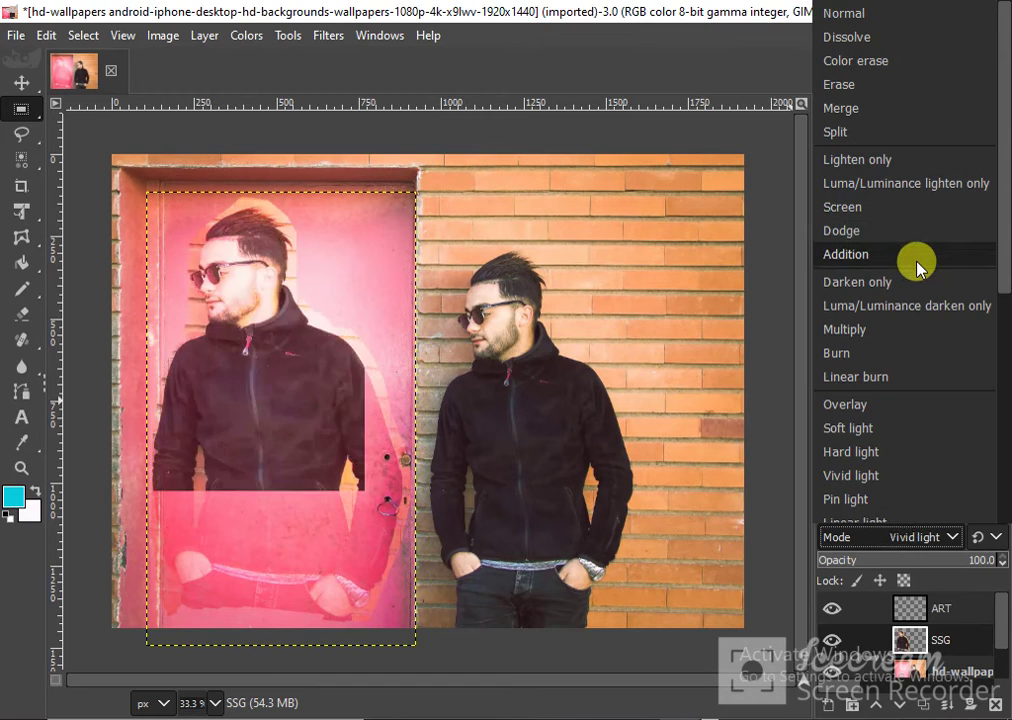
scroll(916, 258, down, 3)
scroll(917, 265, down, 2)
scroll(917, 265, down, 2)
scroll(917, 265, down, 2)
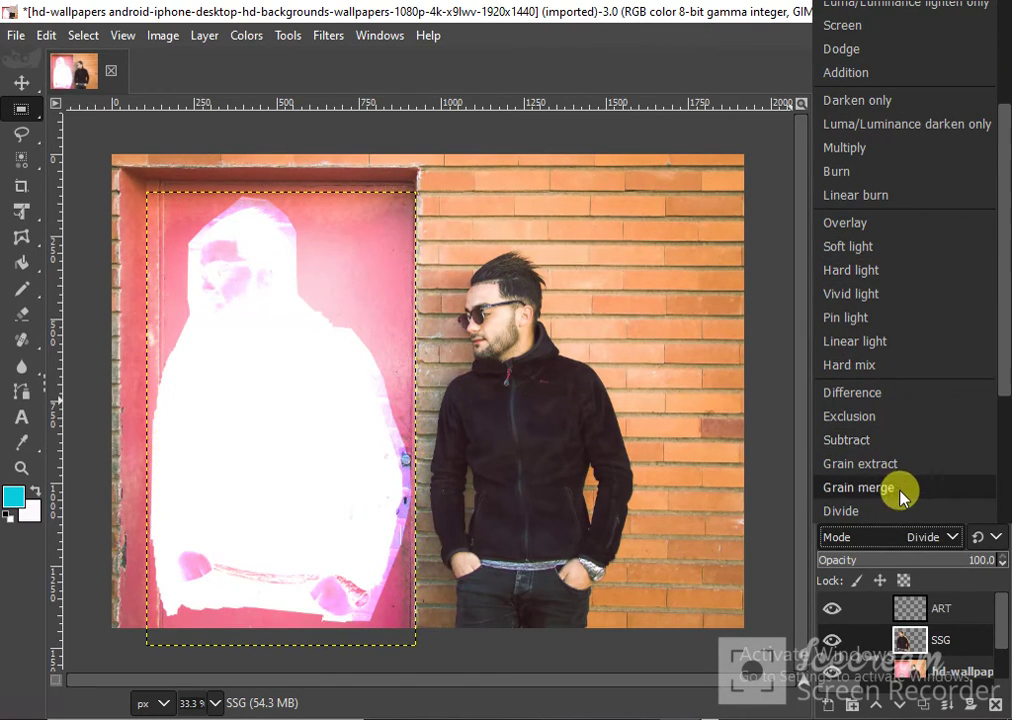
scroll(908, 475, down, 1)
scroll(908, 475, down, 1)
scroll(908, 475, down, 1)
scroll(908, 475, down, 2)
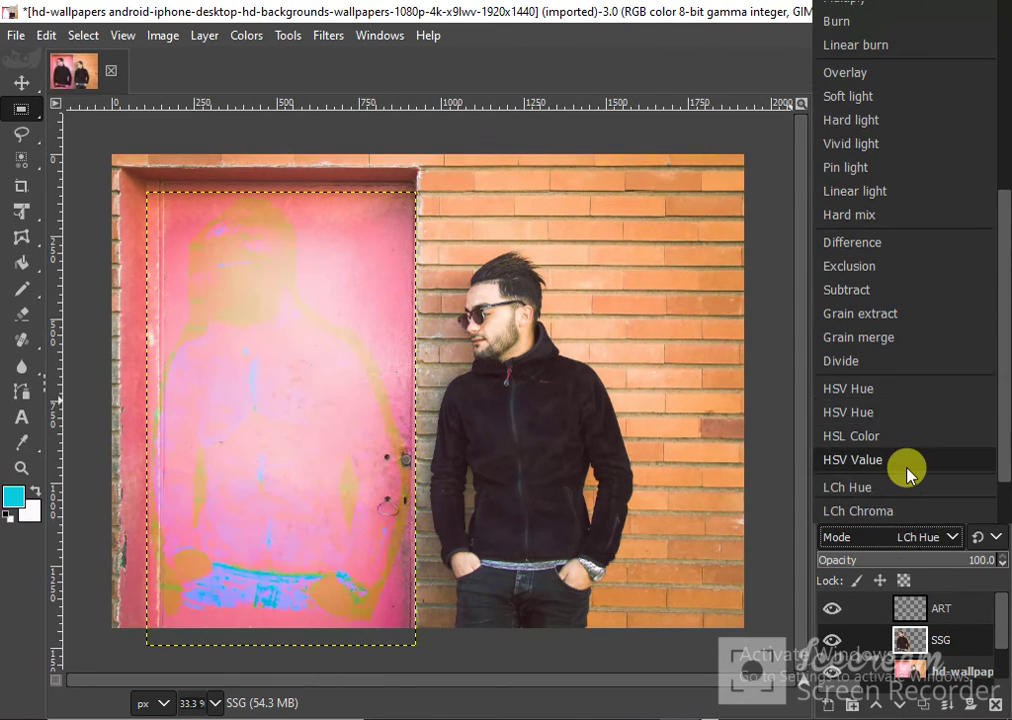
scroll(908, 475, down, 1)
scroll(908, 475, down, 1)
scroll(908, 475, down, 2)
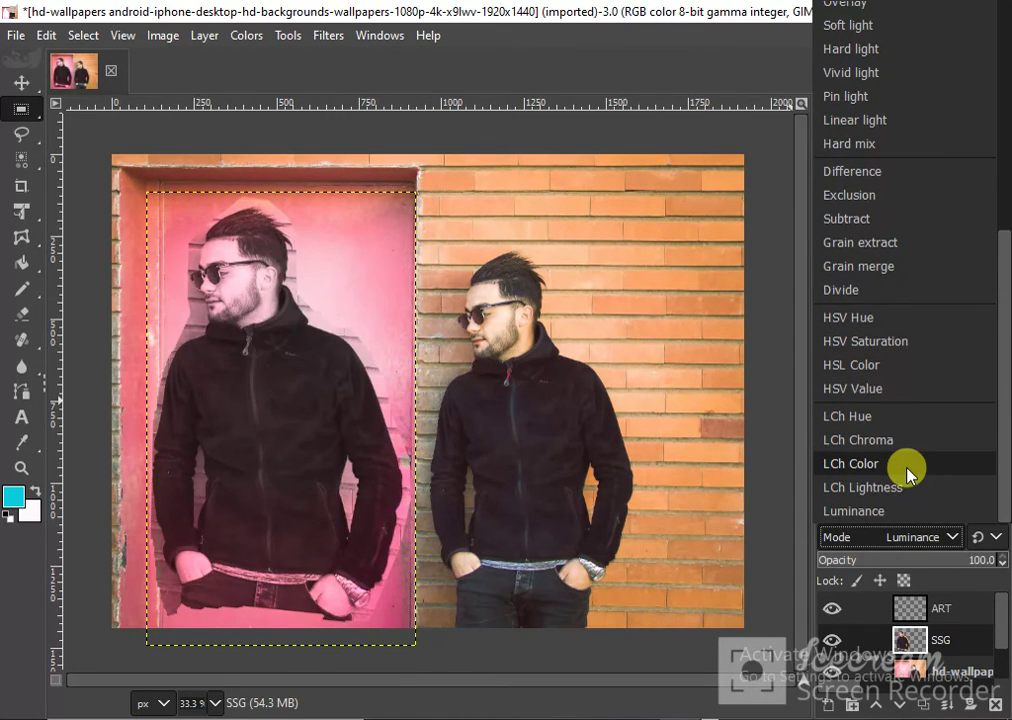